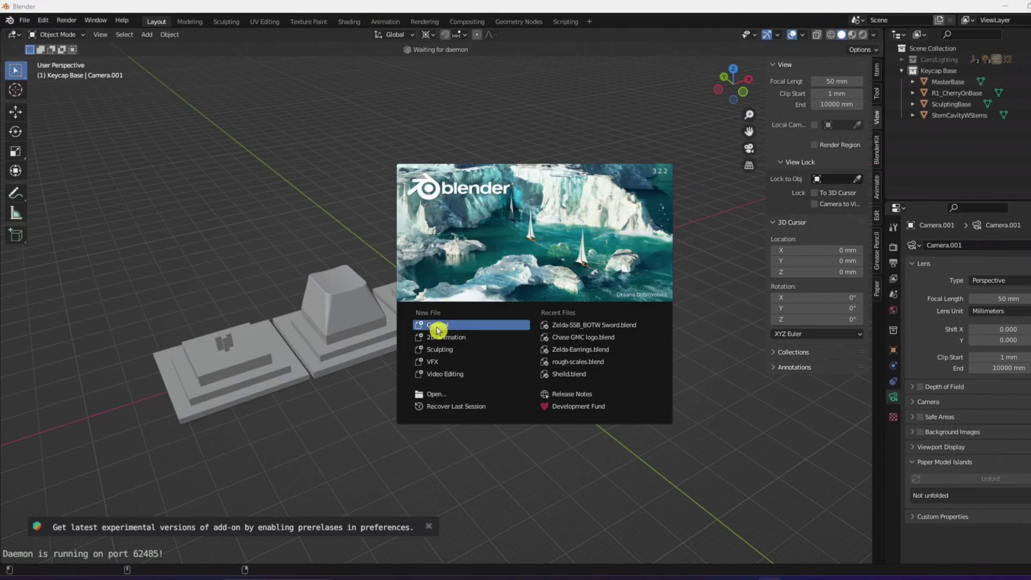
Dismiss the splash screen and delete all the keycap base objects from the scene.
{"action": "left_click", "coordinate": [591, 275]}
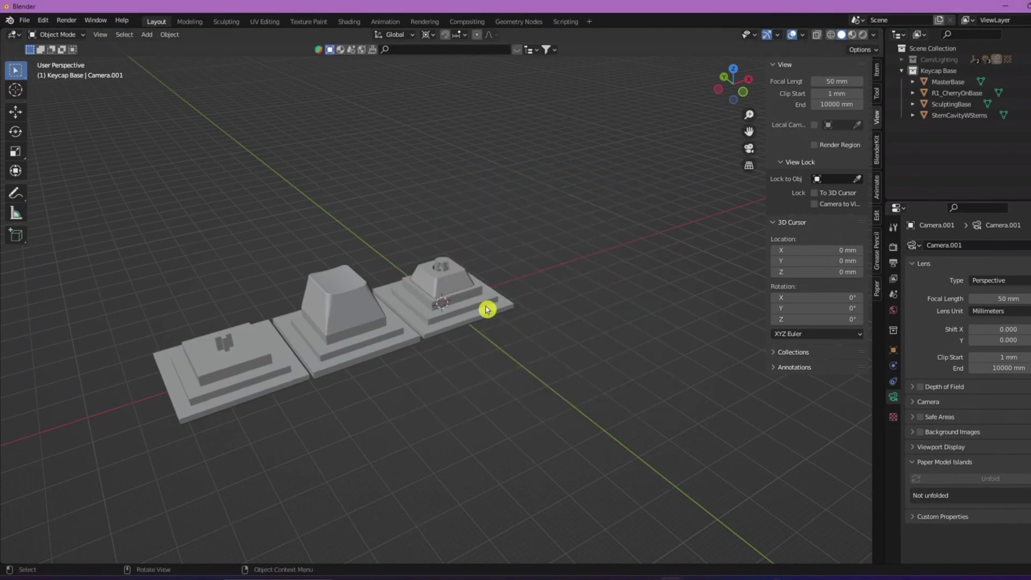
{"action": "left_click_drag", "start_coordinate": [162, 183], "coordinate": [497, 418]}
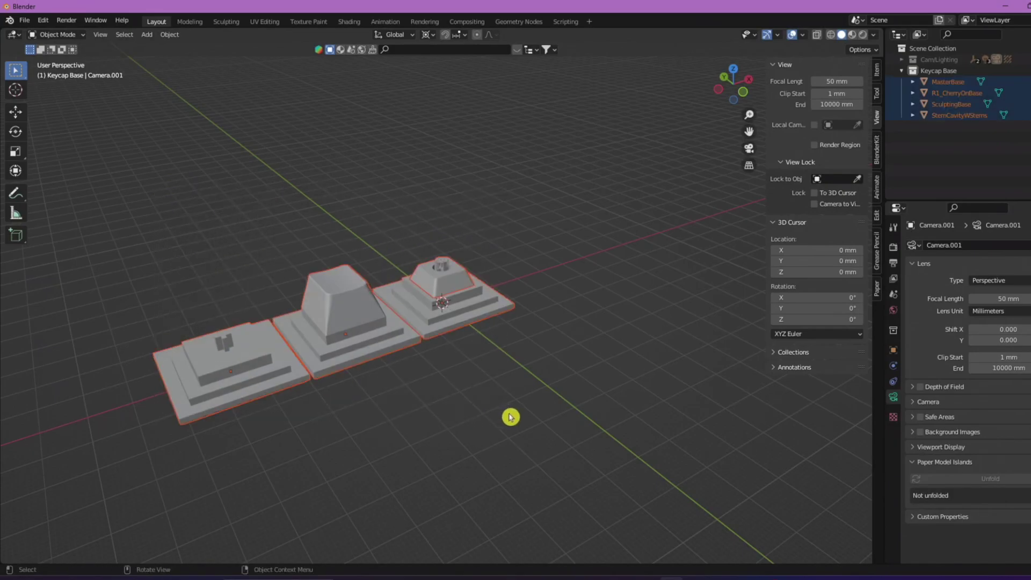
{"action": "key", "text": "Delete"}
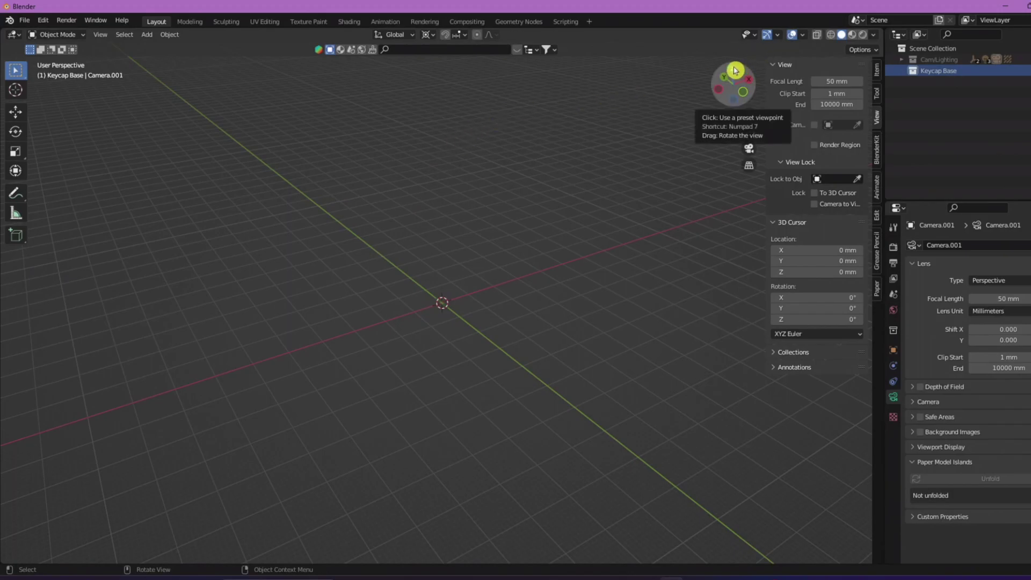
Switch to the top orthographic view and add a Bezier curve at the origin.
{"action": "left_click", "coordinate": [735, 70]}
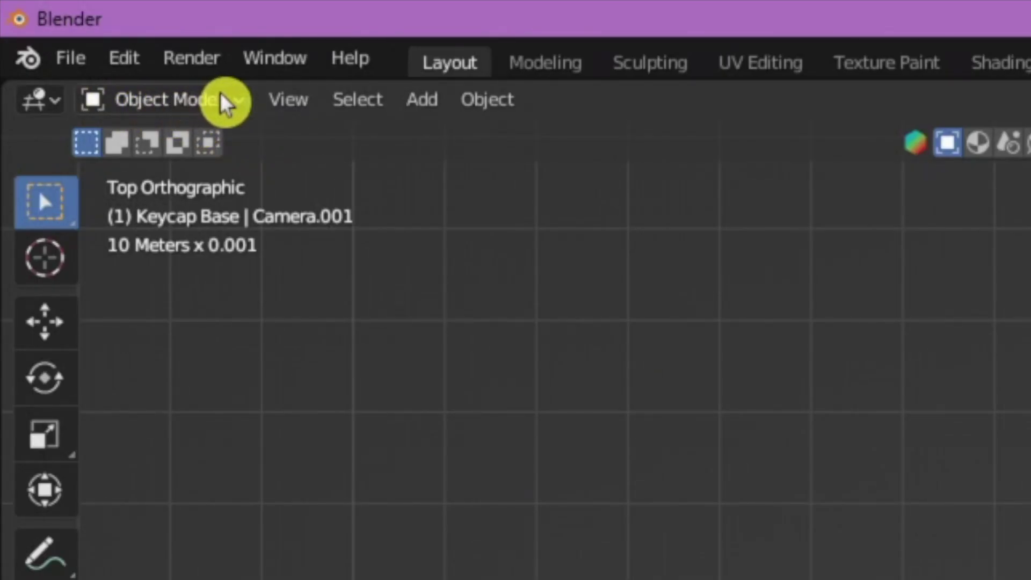
{"action": "left_click", "coordinate": [421, 102]}
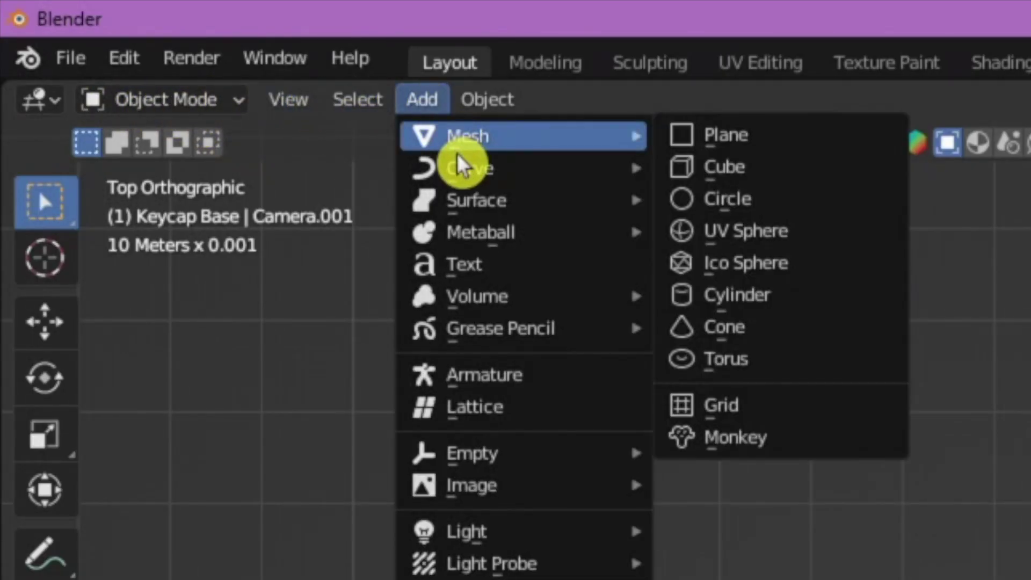
{"action": "mouse_move", "coordinate": [467, 172]}
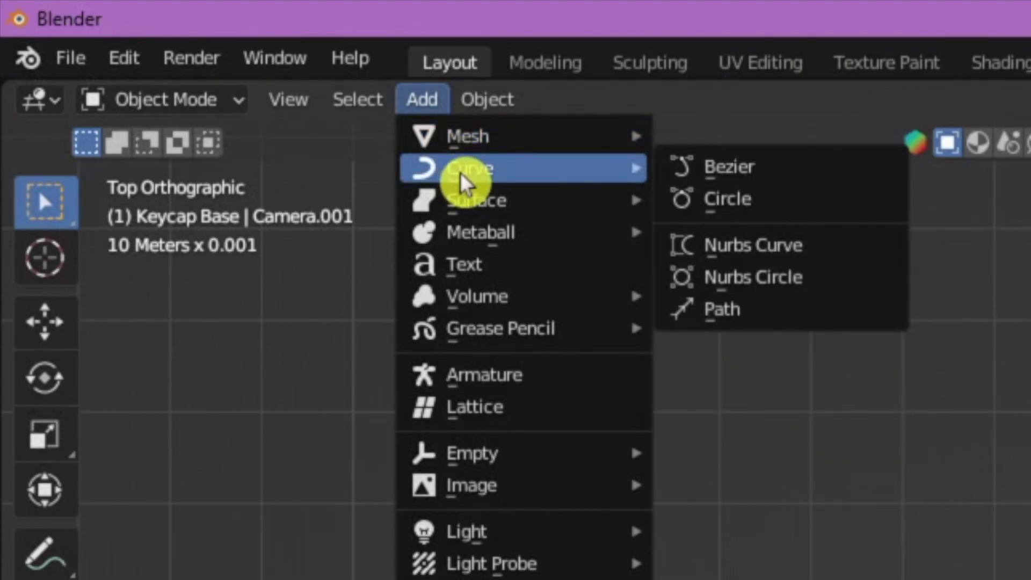
{"action": "left_click", "coordinate": [771, 177]}
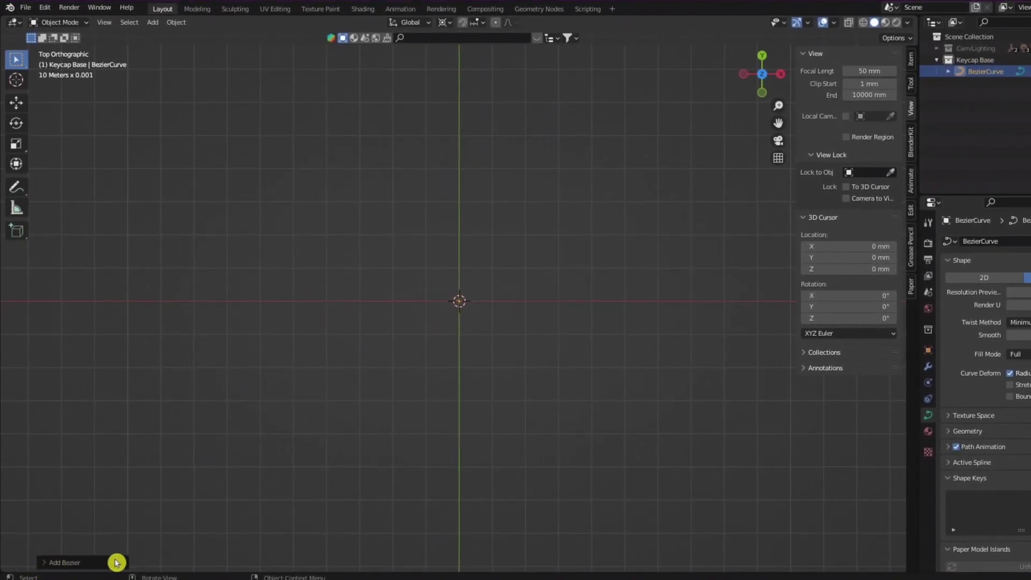
Set the new Bezier curve's radius to 29.5 mm, keeping World alignment.
{"action": "left_click", "coordinate": [69, 558]}
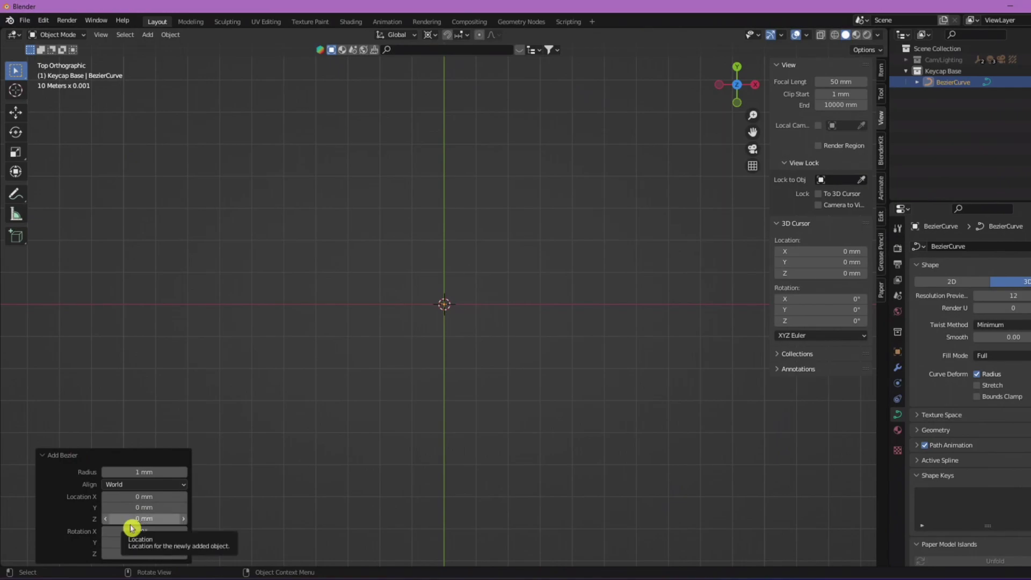
{"action": "left_click", "coordinate": [169, 483]}
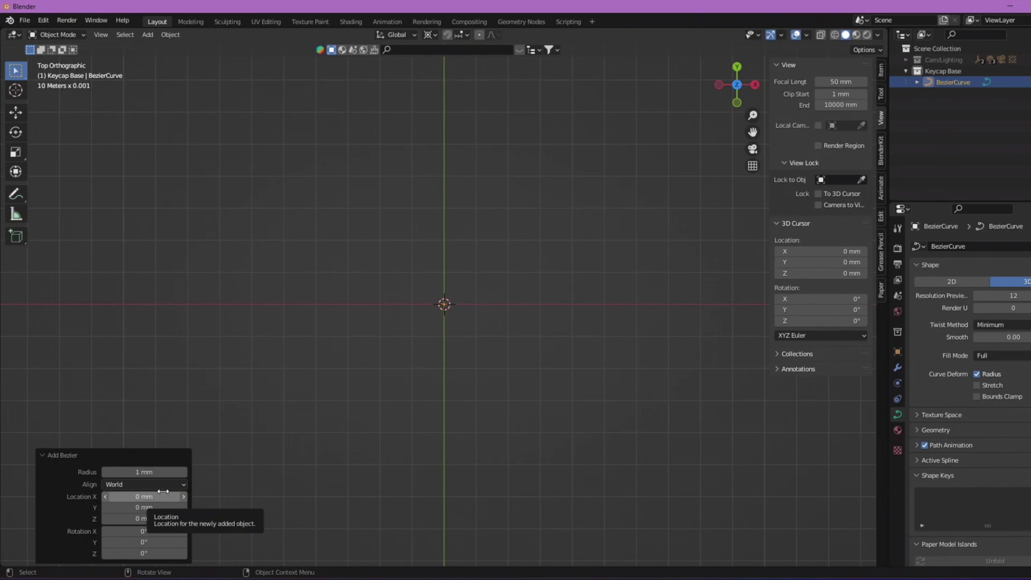
{"action": "left_click_drag", "start_coordinate": [114, 469], "coordinate": [114, 470]}
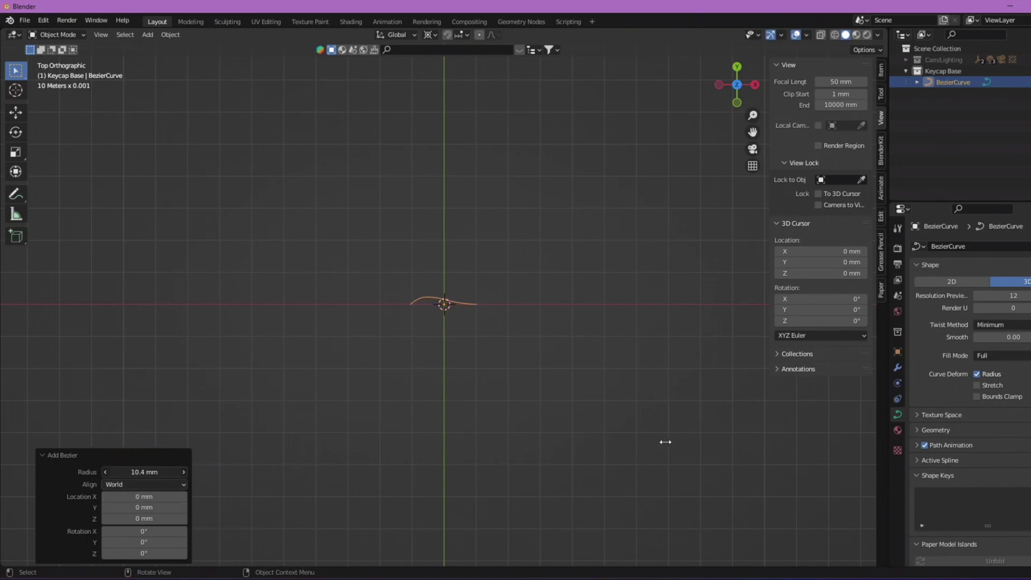
{"action": "left_click_drag", "start_coordinate": [781, 433], "coordinate": [68, 494]}
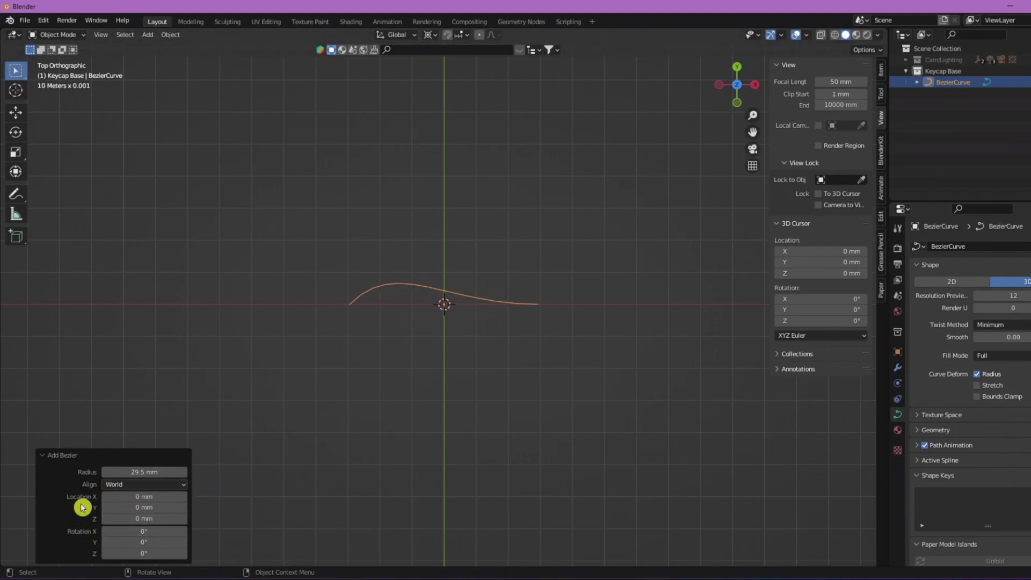
{"action": "left_click", "coordinate": [111, 486]}
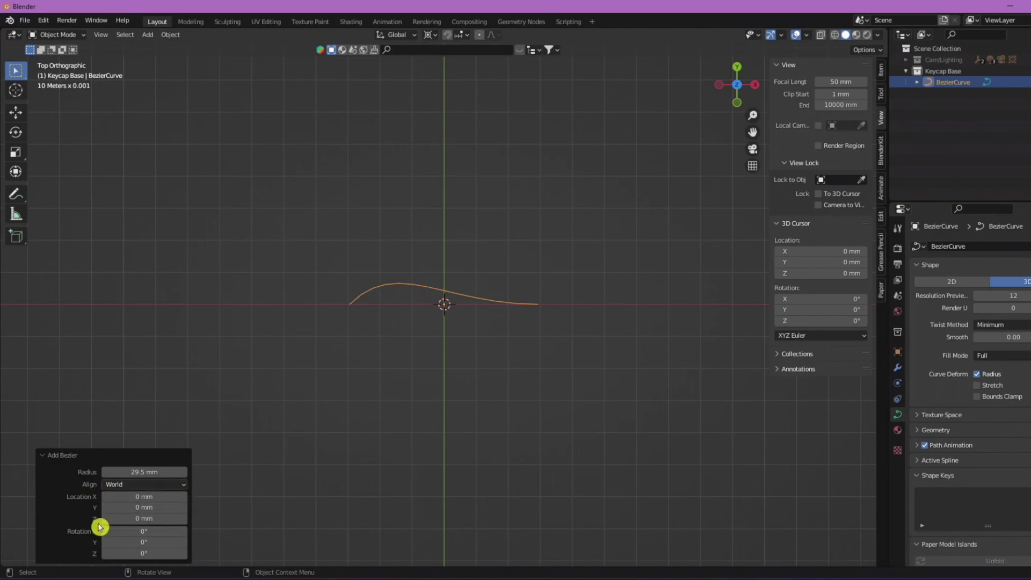
Reselect the Bezier curve and enter Edit Mode on it.
{"action": "left_click", "coordinate": [295, 411]}
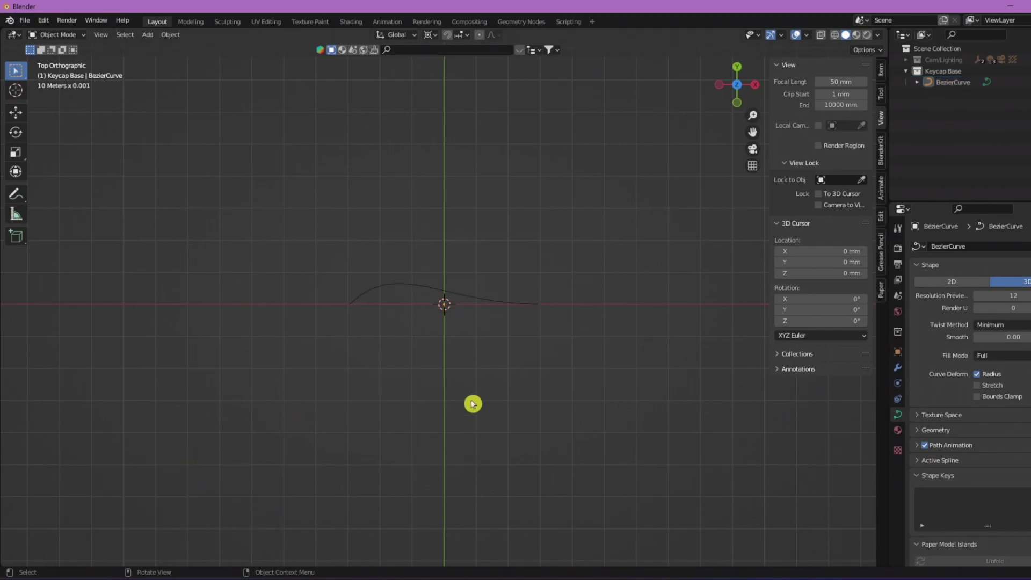
{"action": "left_click", "coordinate": [380, 287]}
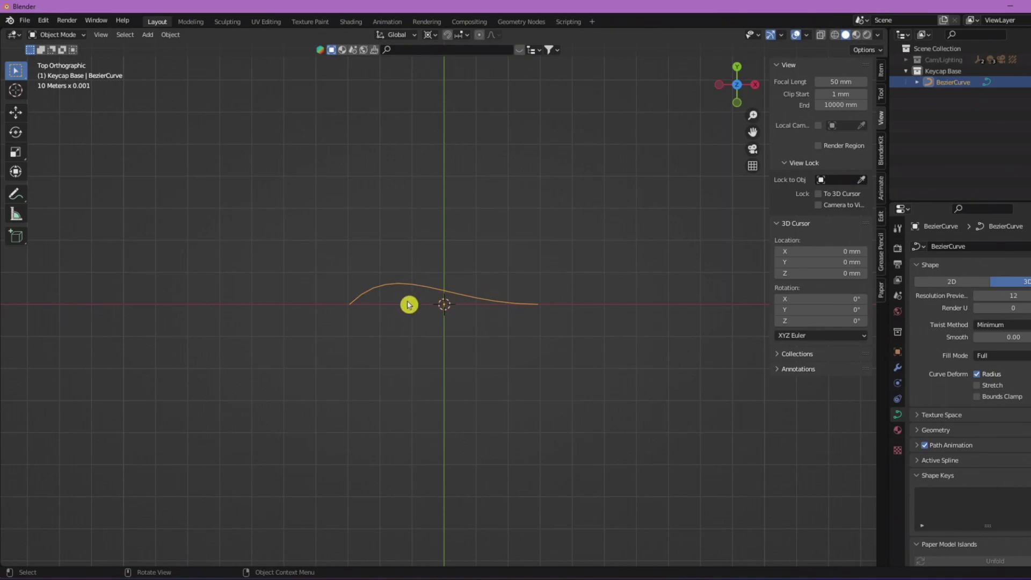
{"action": "key", "text": "Tab"}
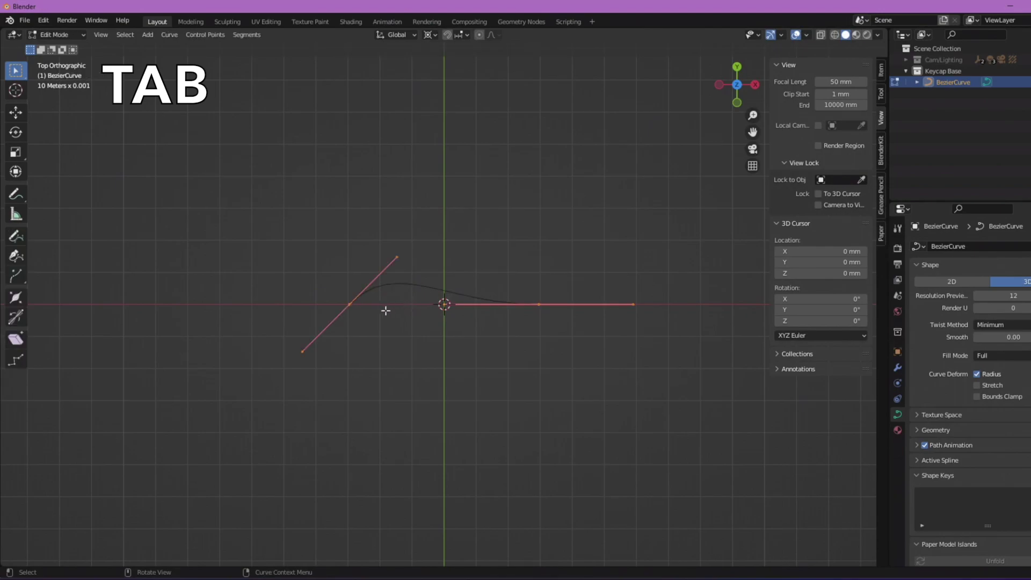
{"action": "scroll", "coordinate": [347, 311], "scroll_direction": "up", "scroll_amount": 4}
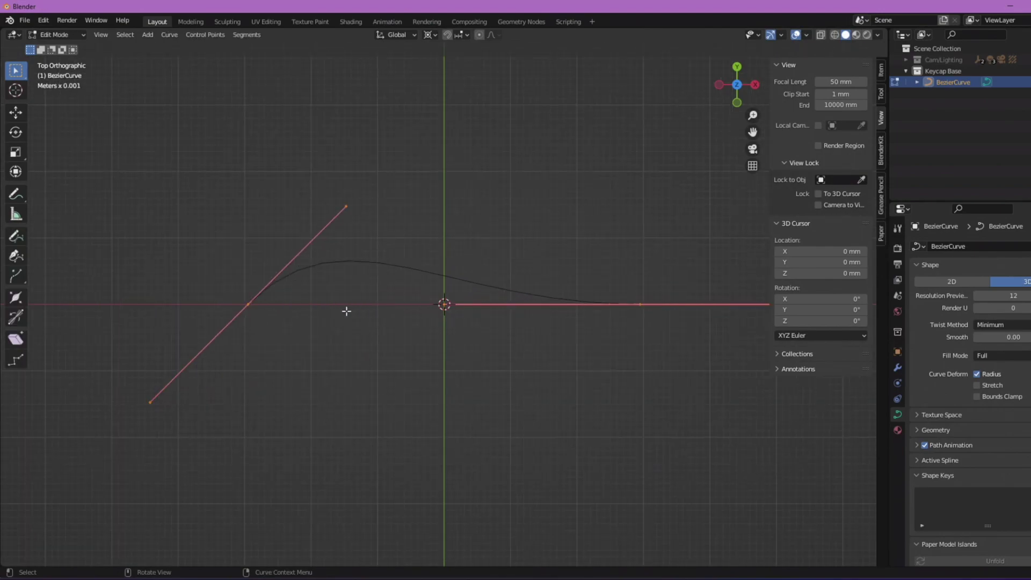
Move the upper handle of the curve's start point by about -4.8 mm in X and 3.0 mm in Y.
{"action": "left_click", "coordinate": [247, 304]}
{"action": "left_click_drag", "start_coordinate": [612, 293], "coordinate": [656, 339]}
{"action": "left_click_drag", "start_coordinate": [209, 280], "coordinate": [291, 341]}
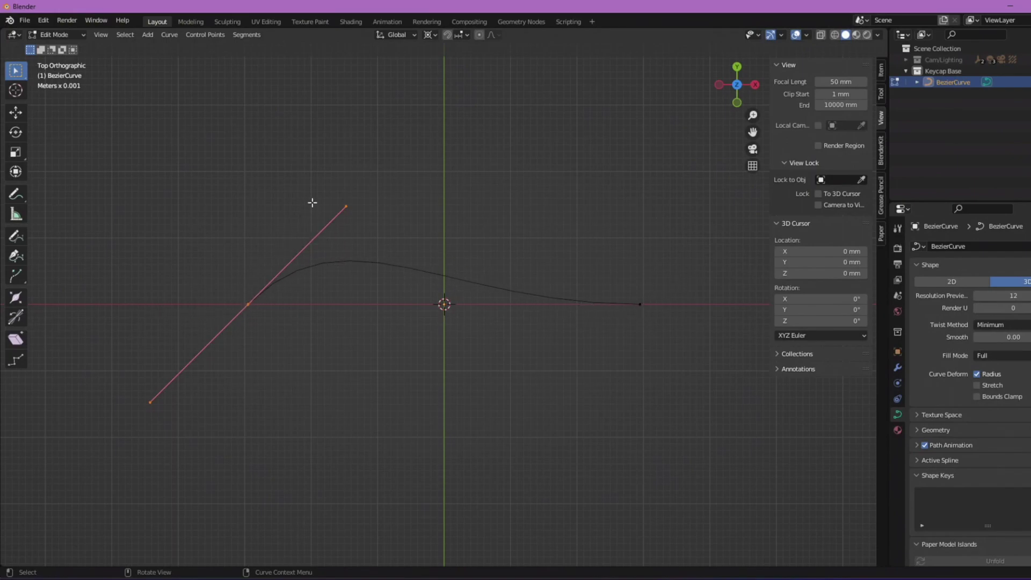
{"action": "left_click_drag", "start_coordinate": [338, 189], "coordinate": [382, 222]}
{"action": "left_click_drag", "start_coordinate": [320, 180], "coordinate": [351, 220]}
{"action": "key", "text": "g"}
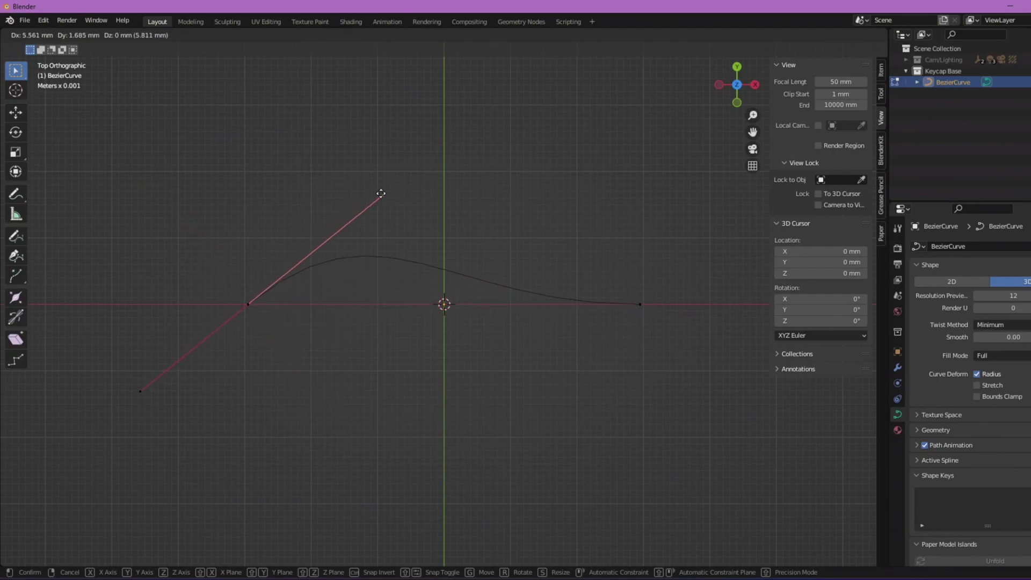
{"action": "left_click", "coordinate": [312, 184]}
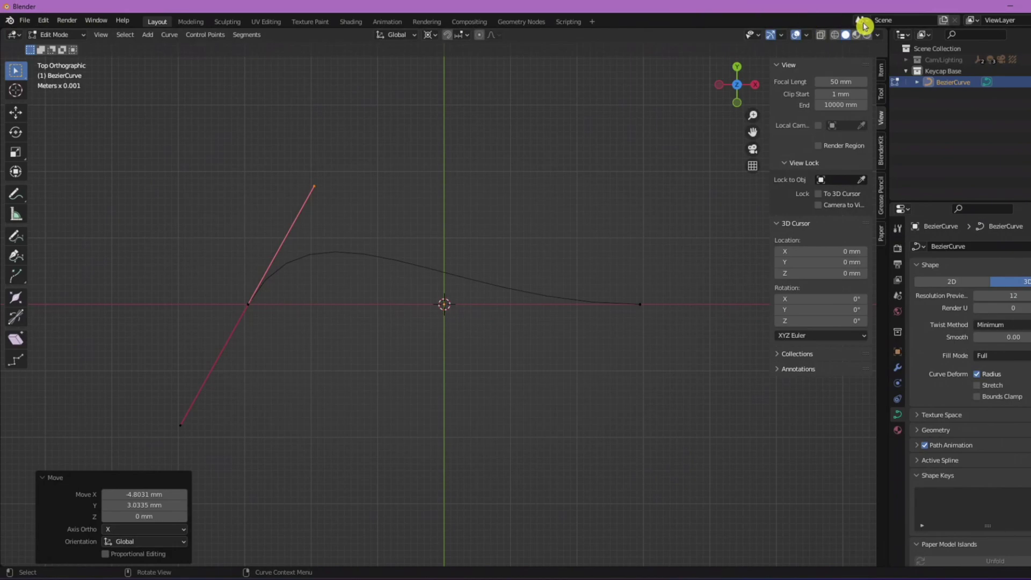
Turn on the curve normals overlay and lengthen the normals so they show the spline direction.
{"action": "left_click", "coordinate": [809, 37]}
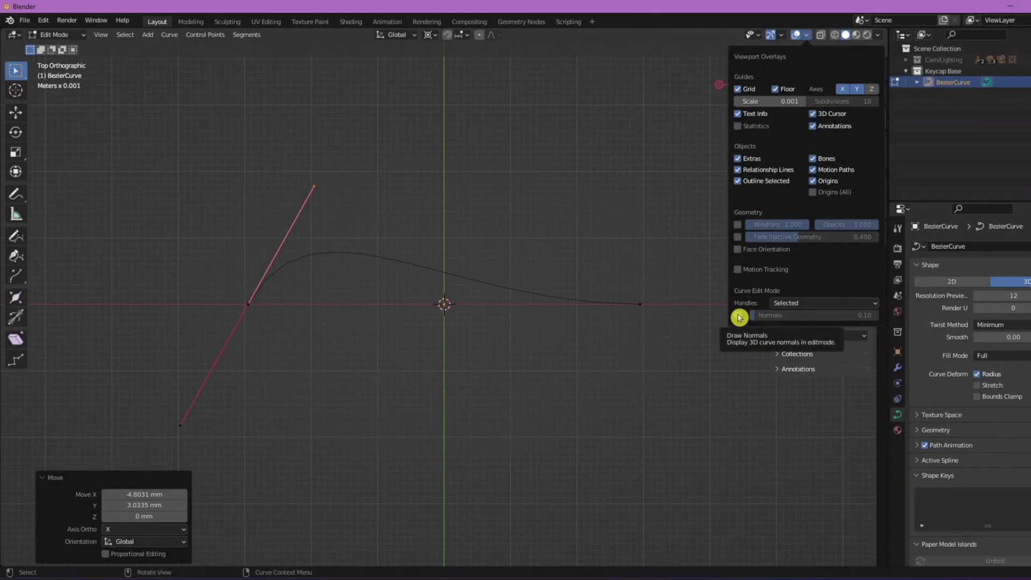
{"action": "left_click", "coordinate": [359, 392]}
{"action": "left_click_drag", "start_coordinate": [751, 316], "coordinate": [774, 316]}
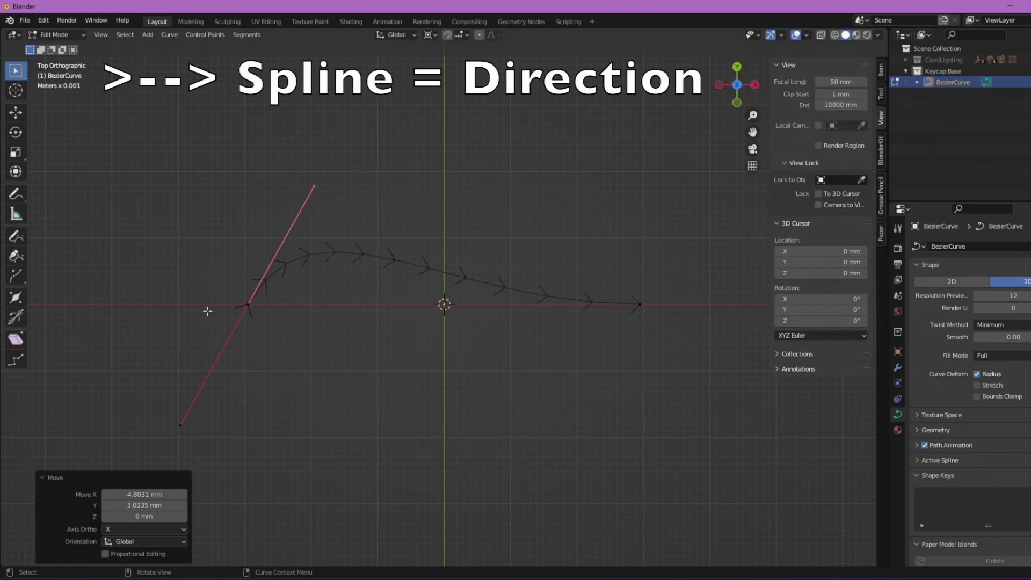
Select the curve's start point with its handles and set the transform pivot to Active Element.
{"action": "left_click", "coordinate": [640, 304]}
{"action": "left_click_drag", "start_coordinate": [244, 269], "coordinate": [299, 338]}
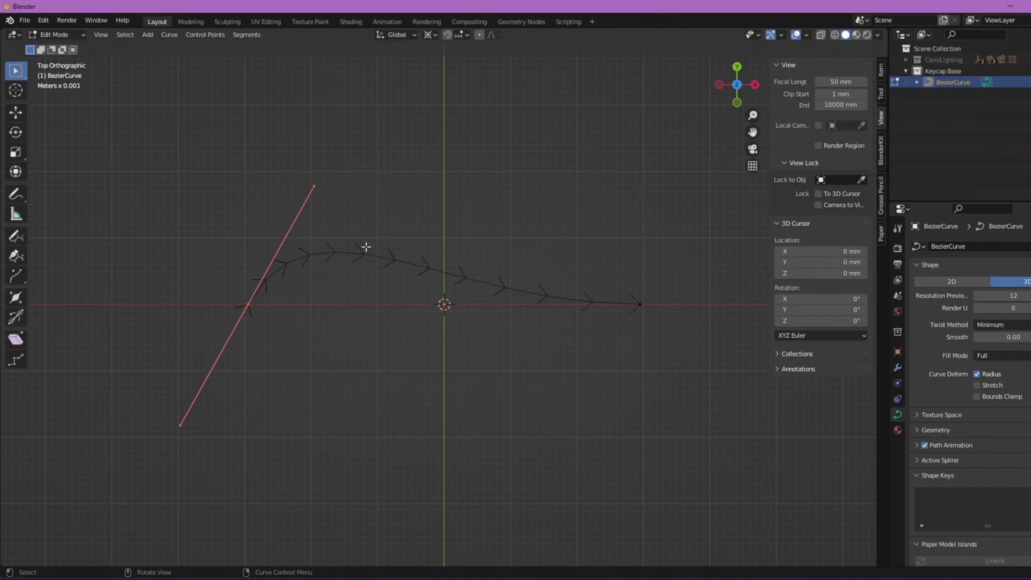
{"action": "left_click", "coordinate": [430, 35]}
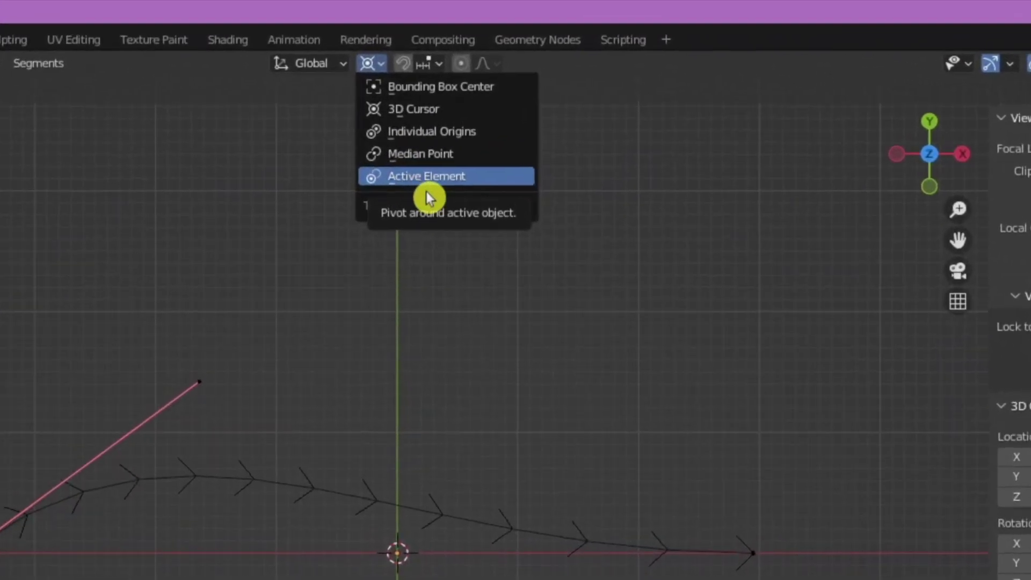
{"action": "left_click", "coordinate": [414, 263]}
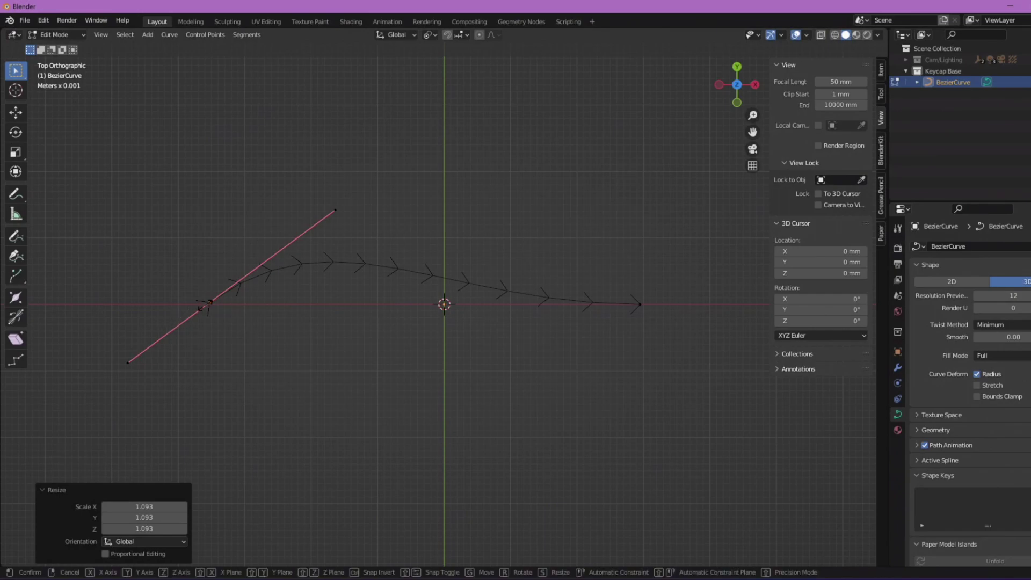
Scale the selection at the curve's start point by a factor of about -1.7.
{"action": "key", "text": "s"}
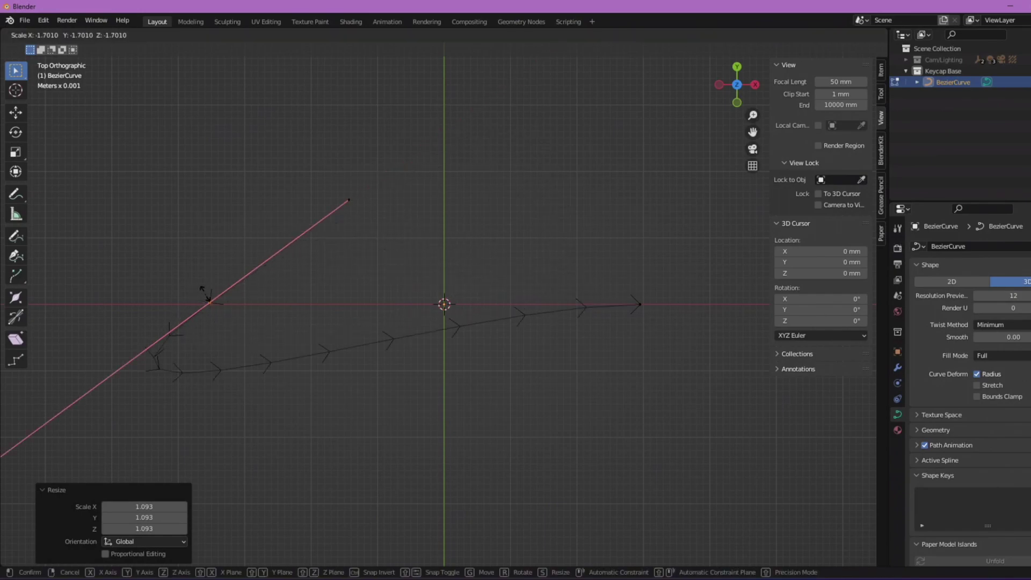
{"action": "left_click", "coordinate": [206, 295]}
{"action": "key", "text": "s"}
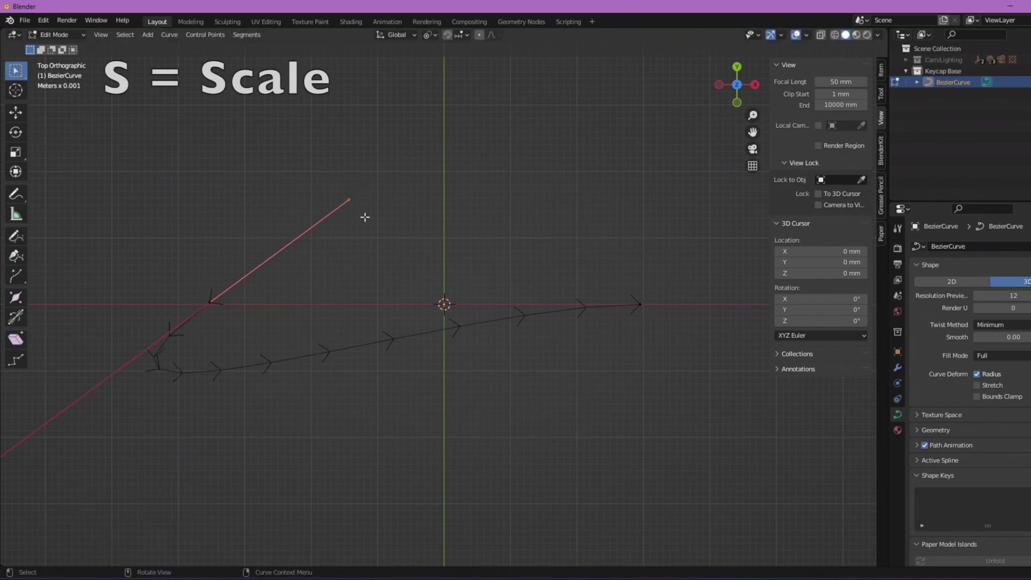
Reposition both start point handles, finishing with the upper one moved about -7.5 mm in X and -5.8 mm in Y.
{"action": "key", "text": "g"}
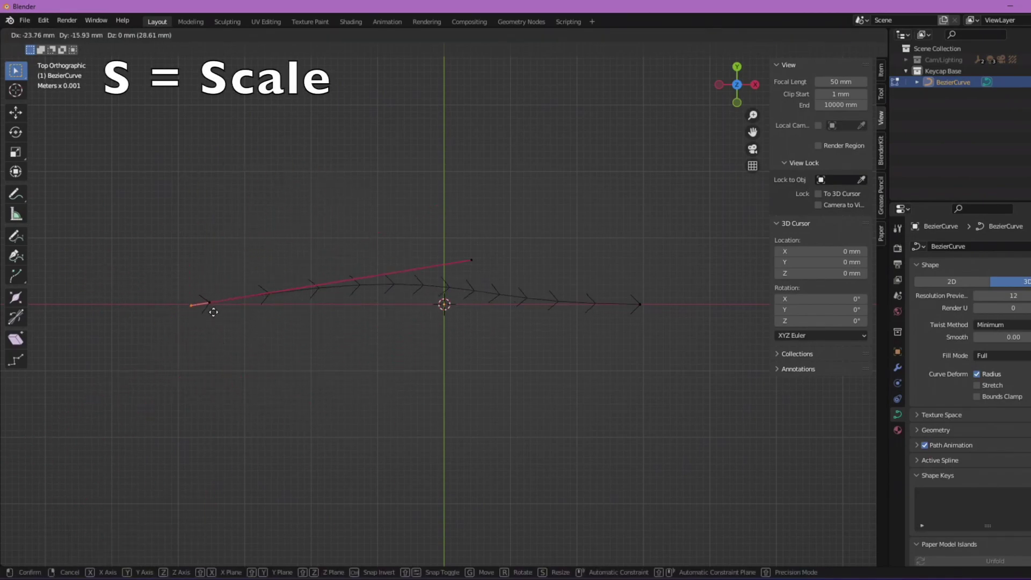
{"action": "left_click", "coordinate": [161, 361]}
{"action": "left_click_drag", "start_coordinate": [408, 123], "coordinate": [441, 165]}
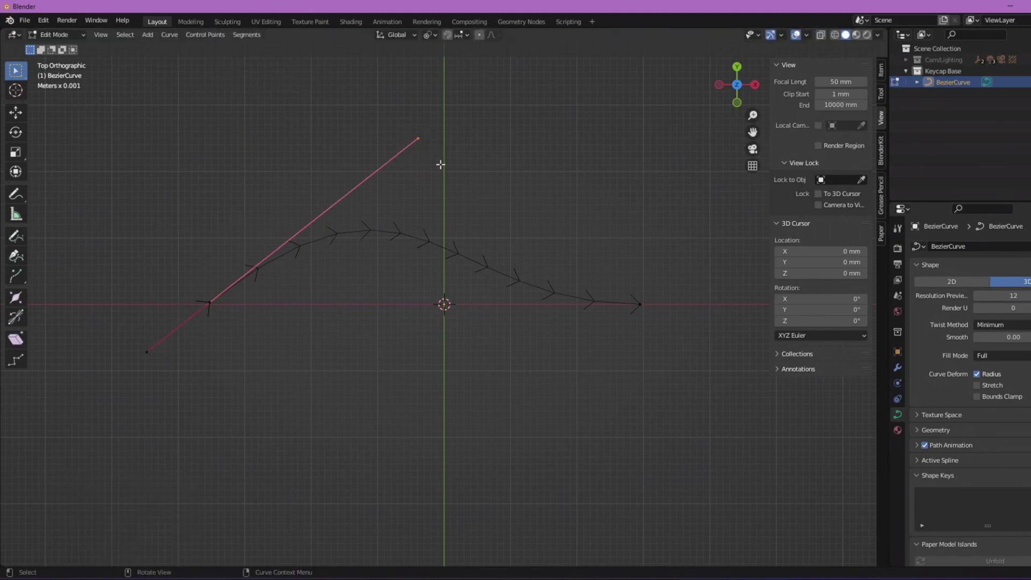
{"action": "key", "text": "g"}
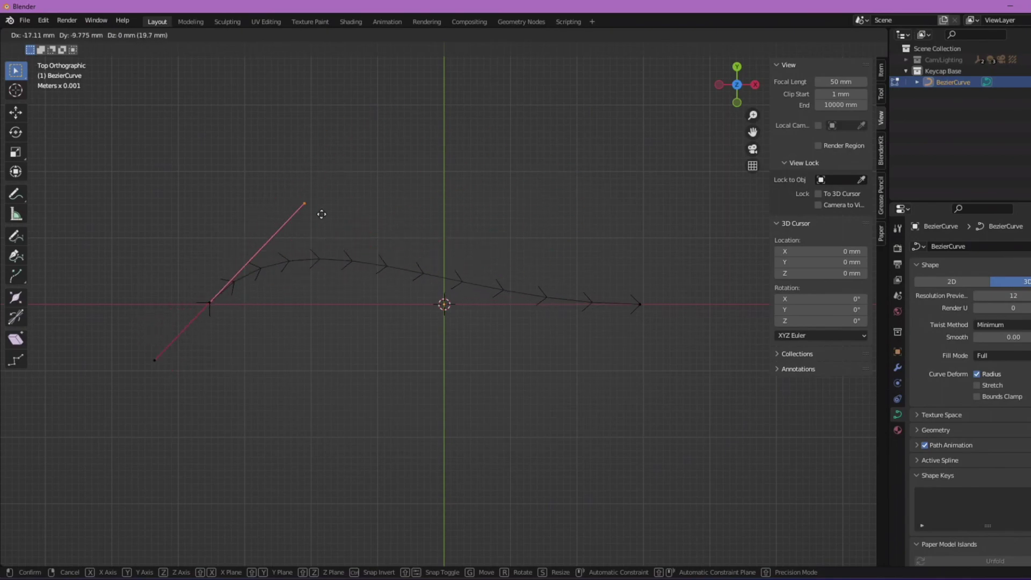
{"action": "left_click", "coordinate": [390, 203]}
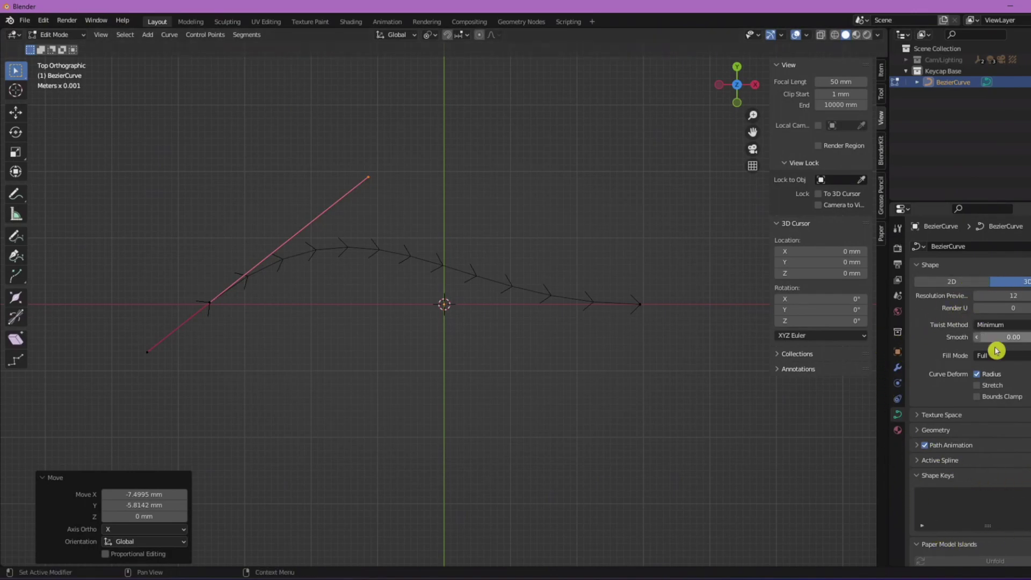
Give the curve a round bevel with a depth of 2.02 mm in its geometry settings.
{"action": "scroll", "coordinate": [985, 392], "scroll_direction": "down", "scroll_amount": 2}
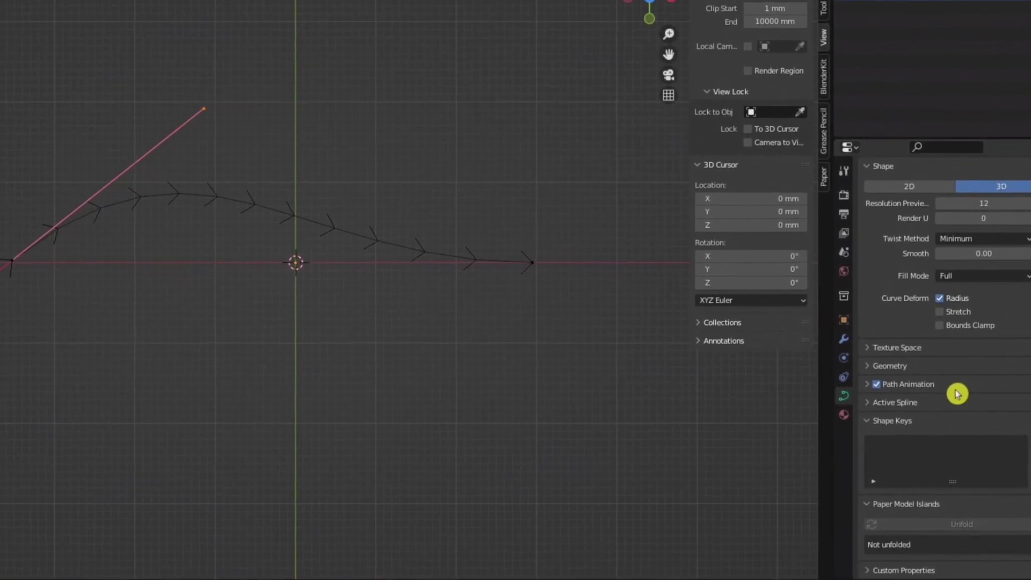
{"action": "left_click", "coordinate": [881, 371]}
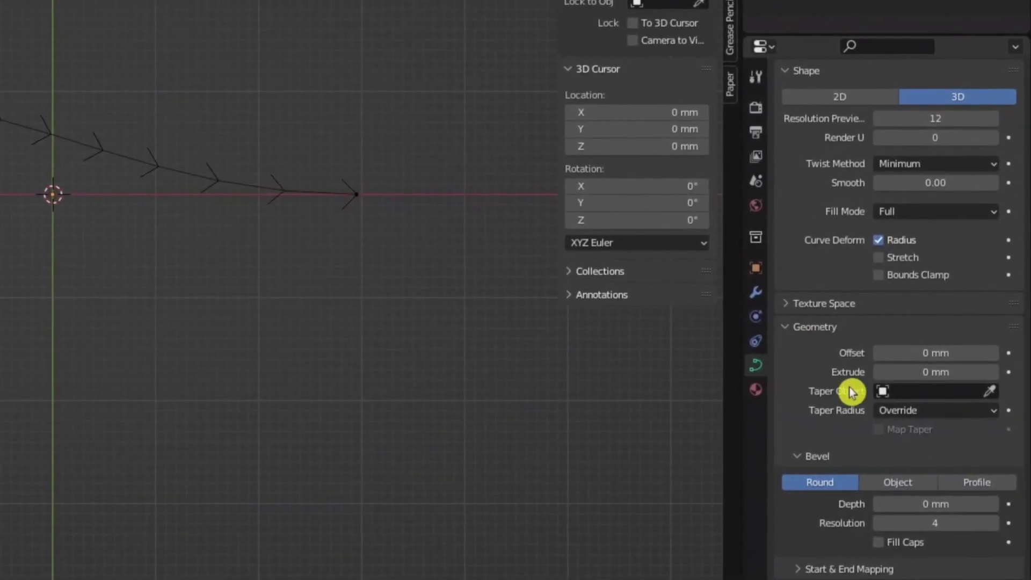
{"action": "scroll", "coordinate": [881, 384], "scroll_direction": "down", "scroll_amount": 2}
{"action": "left_click_drag", "start_coordinate": [938, 485], "coordinate": [953, 485]}
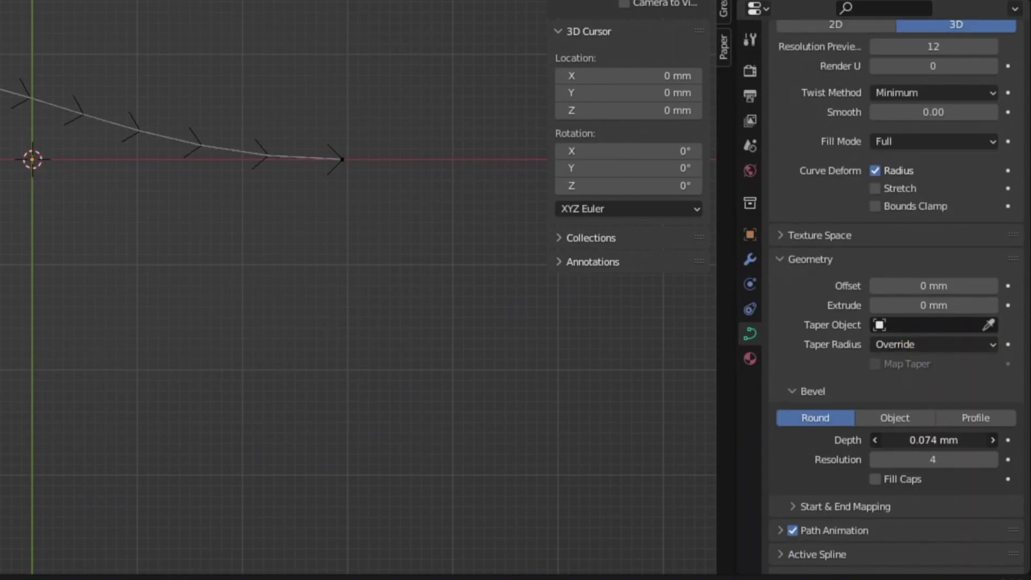
{"action": "left_click_drag", "start_coordinate": [934, 440], "coordinate": [1002, 440]}
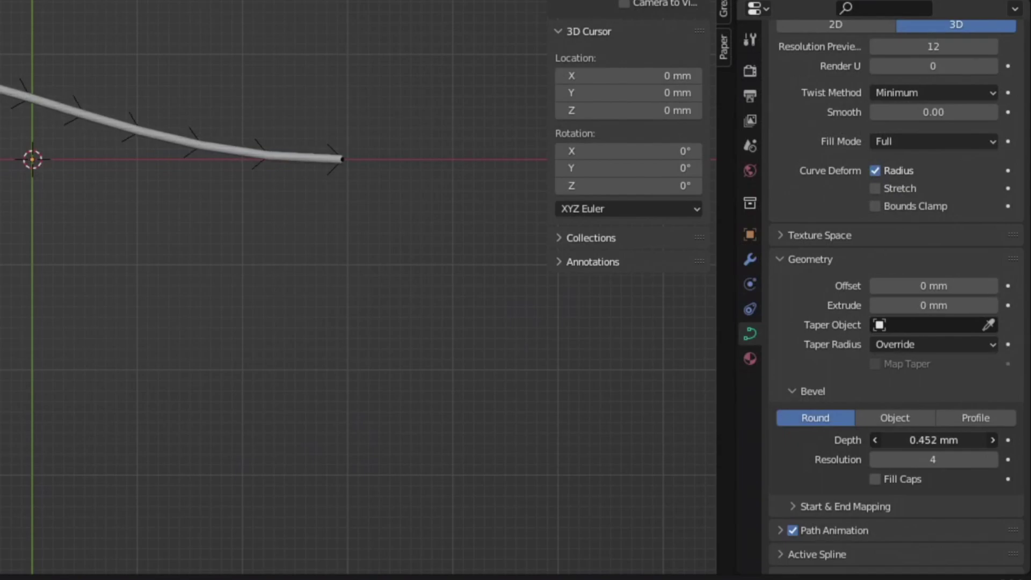
{"action": "left_click_drag", "start_coordinate": [933, 440], "coordinate": [975, 439]}
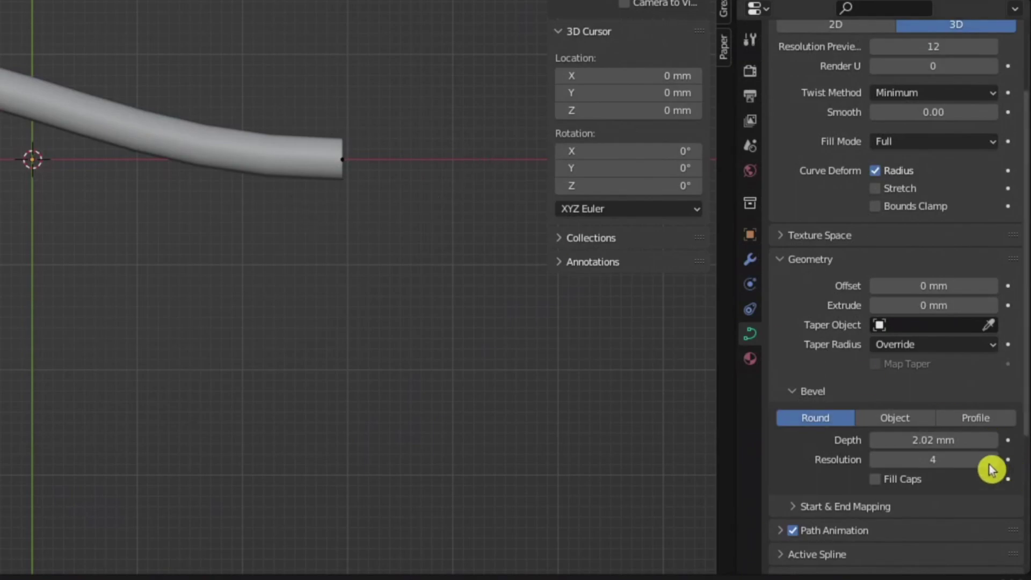
Compare the curve's Object and Profile bevel types, leaving the bevel set to Profile.
{"action": "left_click", "coordinate": [910, 422]}
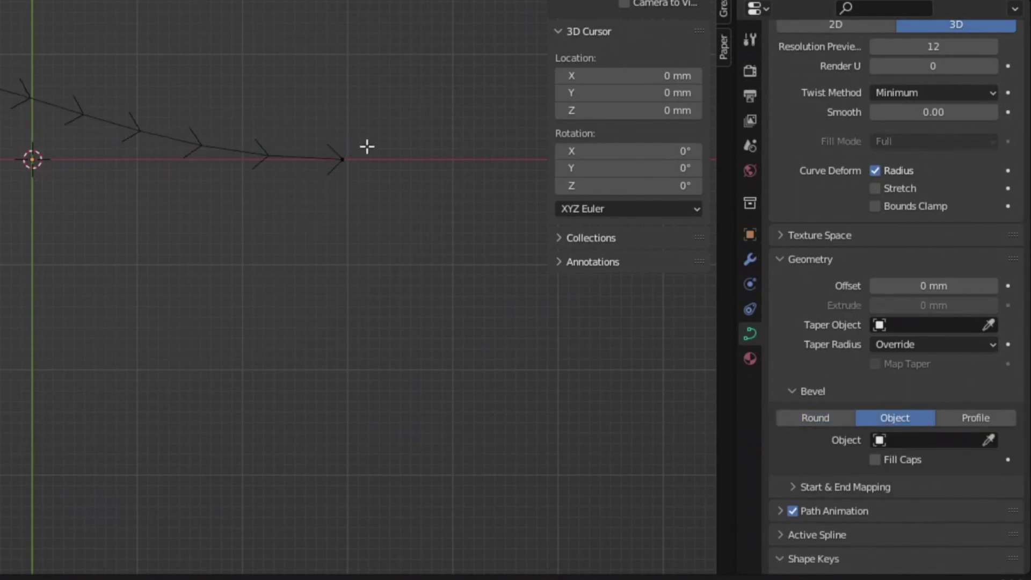
{"action": "left_click", "coordinate": [964, 419]}
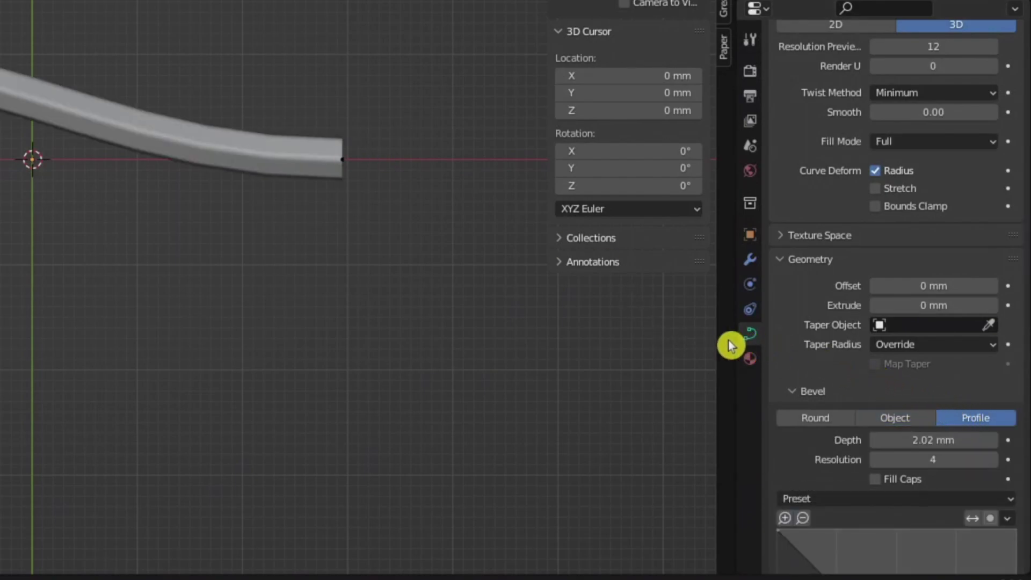
{"action": "scroll", "coordinate": [274, 287], "scroll_direction": "down", "scroll_amount": 2}
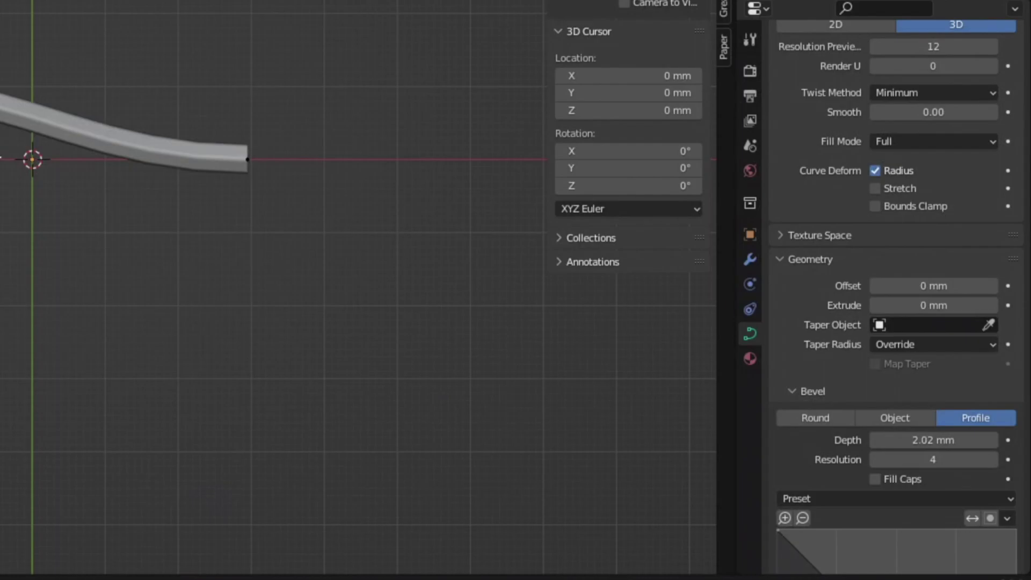
{"action": "middle_click_drag", "start_coordinate": [14, 181], "coordinate": [0, 106], "text": "shift"}
{"action": "scroll", "coordinate": [0, 106], "scroll_direction": "up", "scroll_amount": 3}
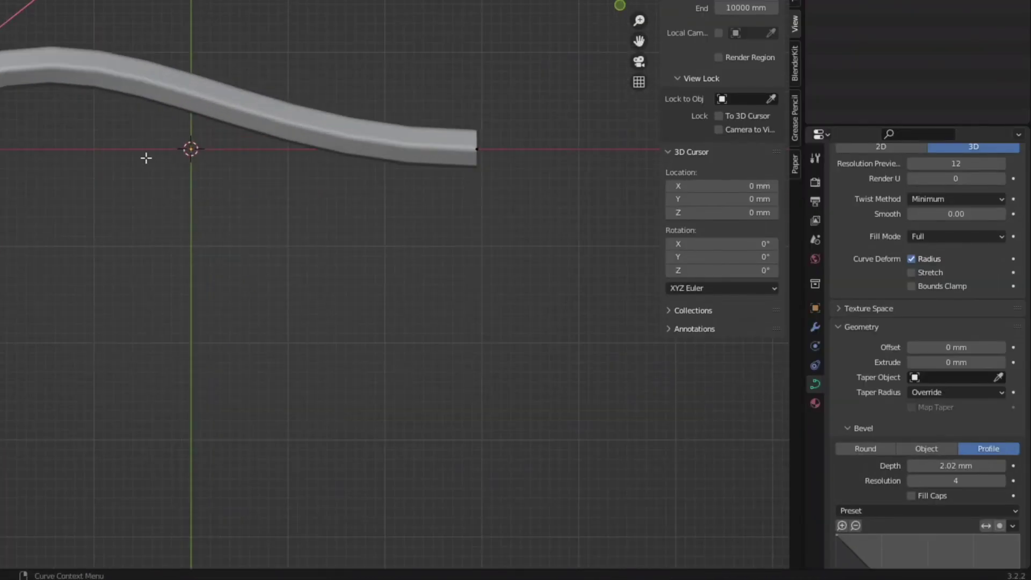
{"action": "middle_click_drag", "start_coordinate": [146, 158], "coordinate": [213, 206], "text": "shift"}
{"action": "scroll", "coordinate": [150, 179], "scroll_direction": "up", "scroll_amount": 1}
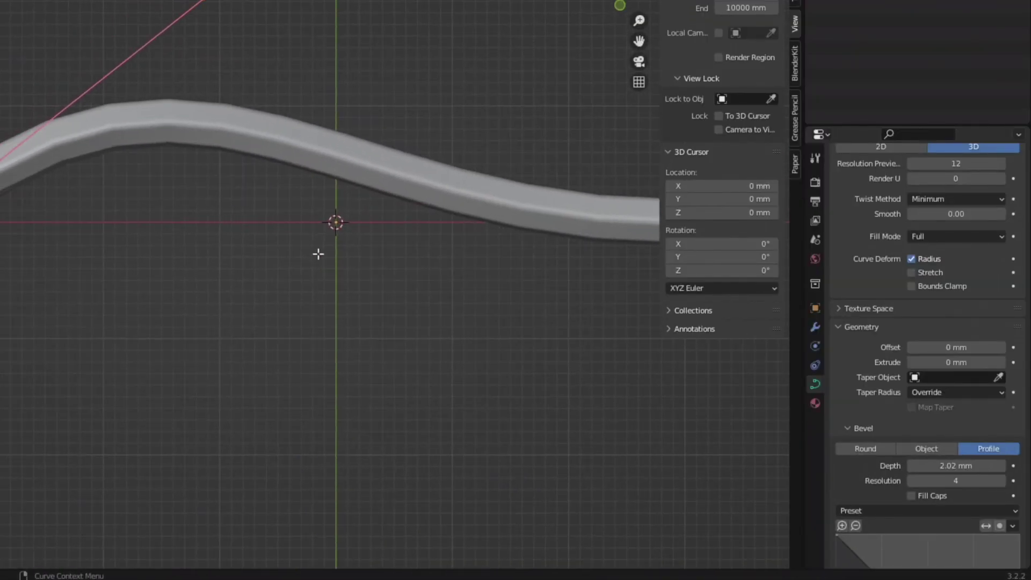
{"action": "scroll", "coordinate": [964, 437], "scroll_direction": "down", "scroll_amount": 8}
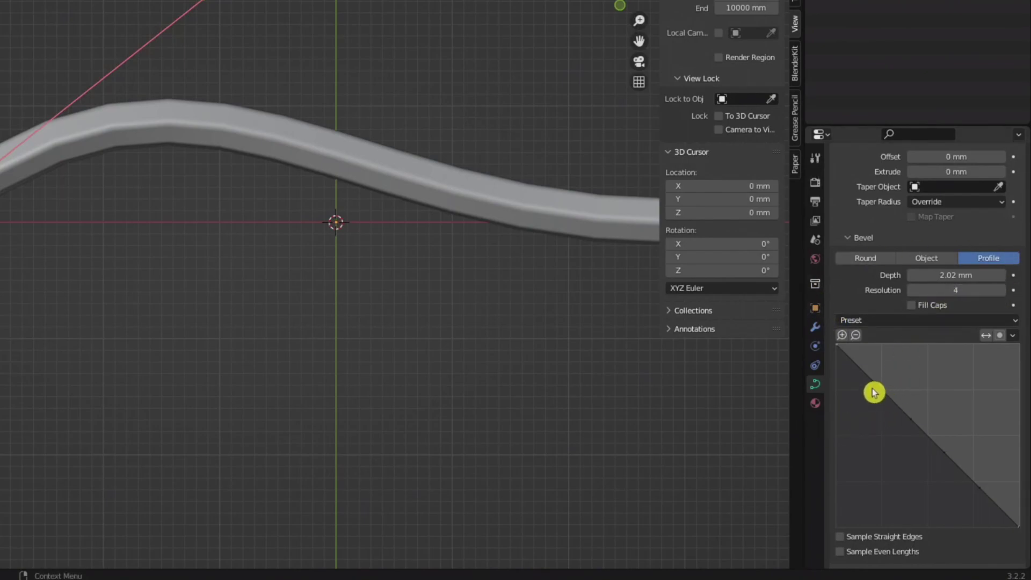
Reshape the custom bevel profile into a wavy molding outline, adding control points and placing the last one at X 0.625, Y 0.27941.
{"action": "left_click_drag", "start_coordinate": [875, 385], "coordinate": [855, 421]}
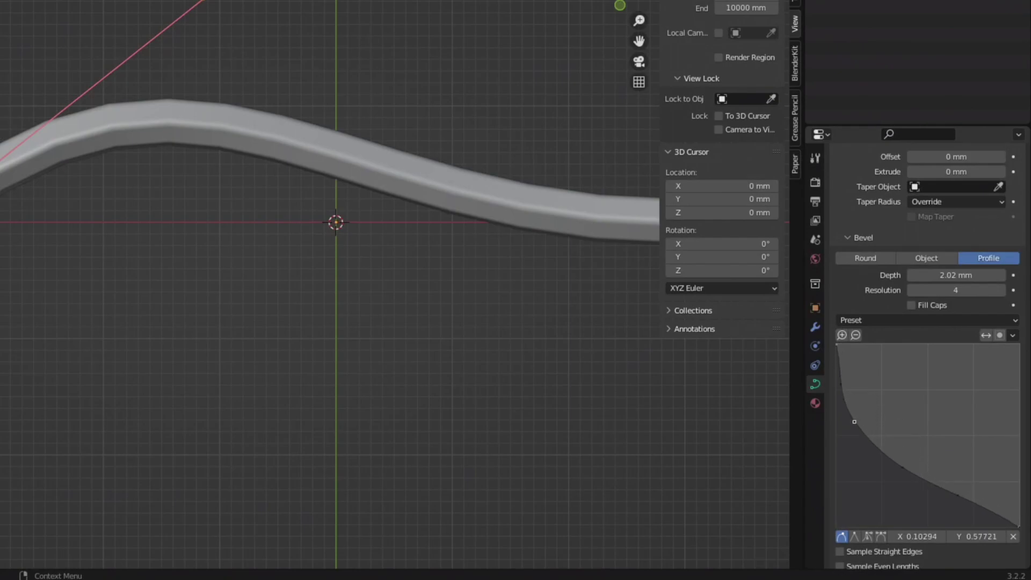
{"action": "left_click", "coordinate": [911, 473]}
{"action": "left_click_drag", "start_coordinate": [906, 472], "coordinate": [922, 428]}
{"action": "mouse_move", "coordinate": [1001, 511]}
{"action": "left_mouse_down"}
{"action": "mouse_move", "coordinate": [975, 474]}
{"action": "mouse_move", "coordinate": [956, 474]}
{"action": "mouse_move", "coordinate": [931, 495]}
{"action": "left_mouse_up"}
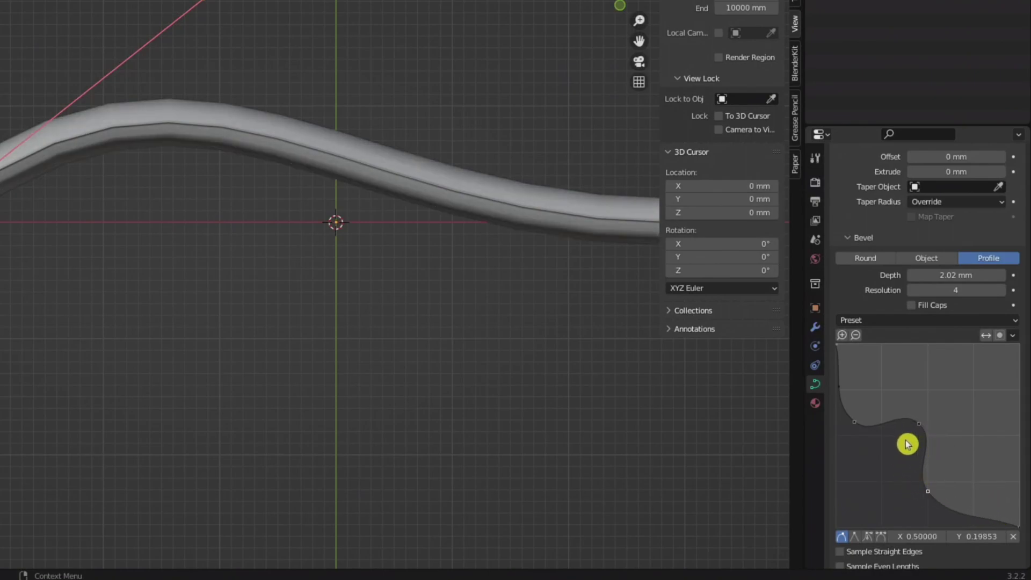
{"action": "left_click_drag", "start_coordinate": [856, 423], "coordinate": [871, 374]}
{"action": "left_click_drag", "start_coordinate": [911, 421], "coordinate": [909, 402]}
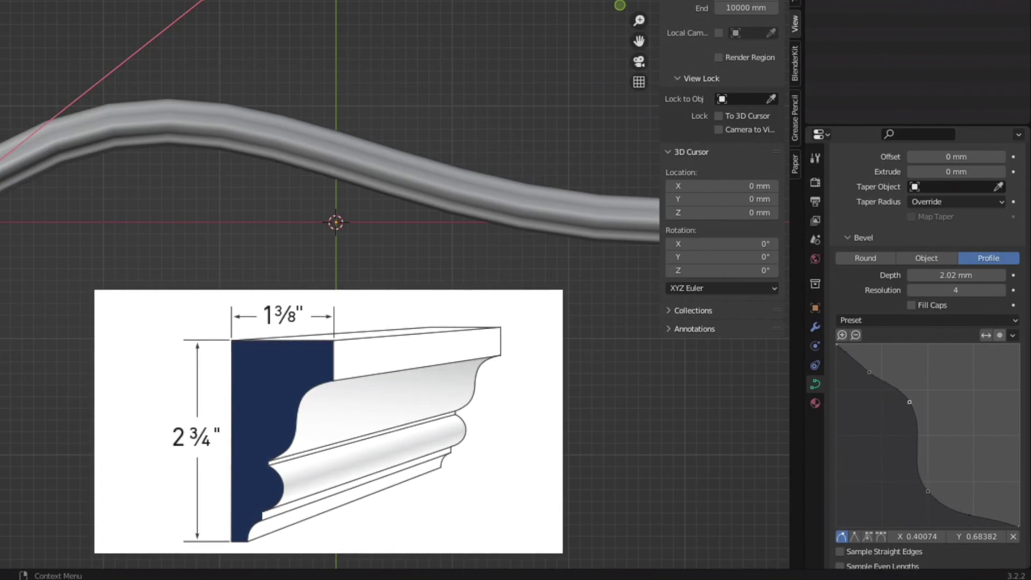
{"action": "left_click_drag", "start_coordinate": [933, 492], "coordinate": [951, 476]}
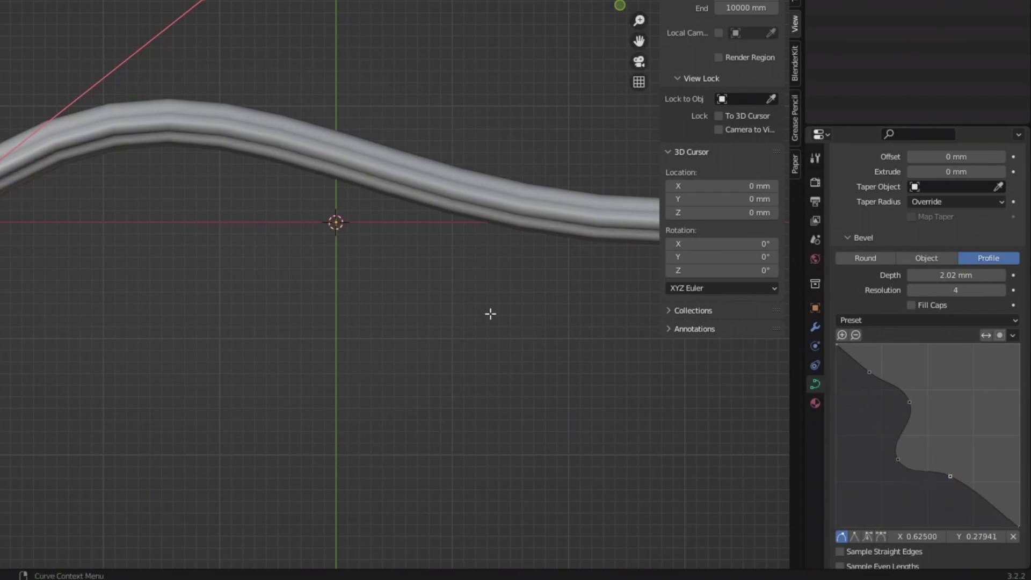
Close the open ends of the beveled curve with Fill Caps.
{"action": "middle_click_drag", "start_coordinate": [135, 242], "coordinate": [93, 69]}
{"action": "middle_click_drag", "start_coordinate": [186, 204], "coordinate": [243, 286]}
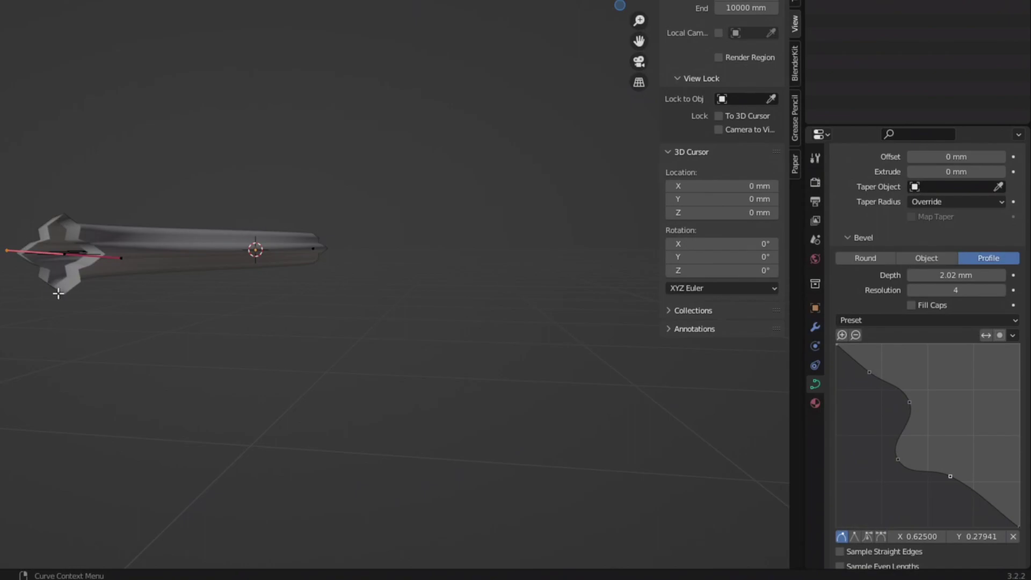
{"action": "middle_click_drag", "start_coordinate": [68, 239], "coordinate": [241, 269]}
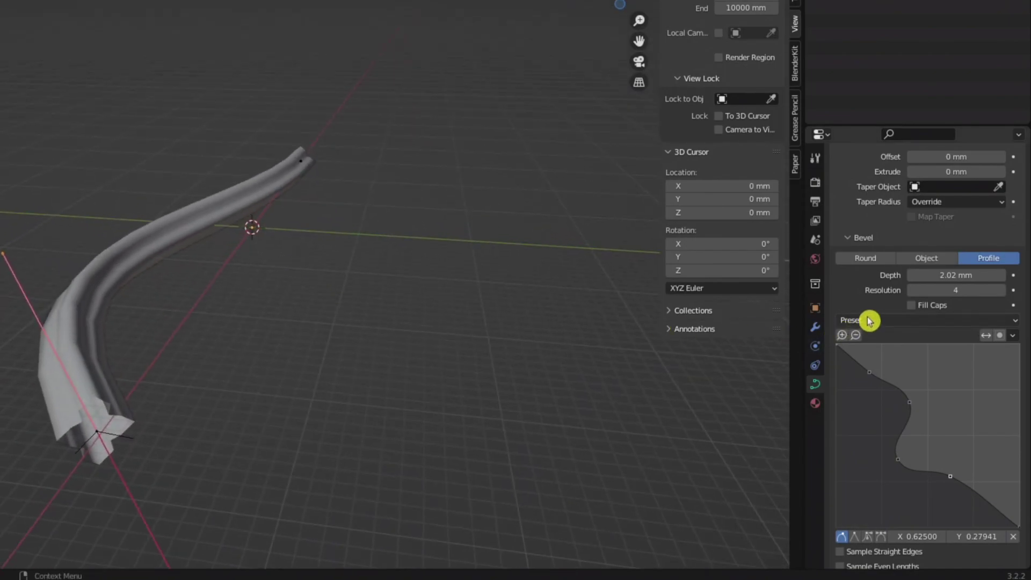
{"action": "left_click", "coordinate": [912, 310]}
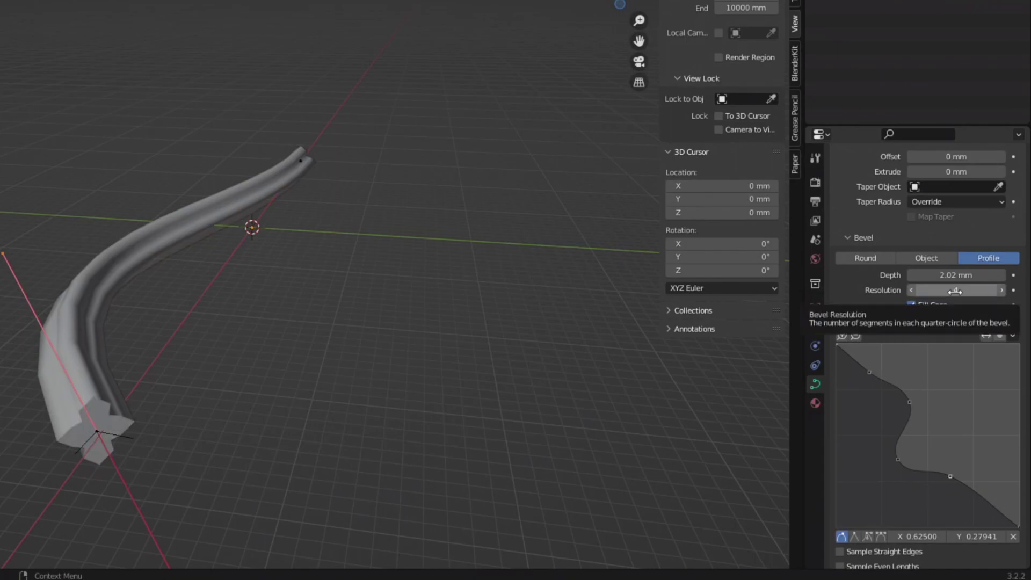
Raise the bevel resolution of the profiled curve to 32.
{"action": "left_click", "coordinate": [1005, 293]}
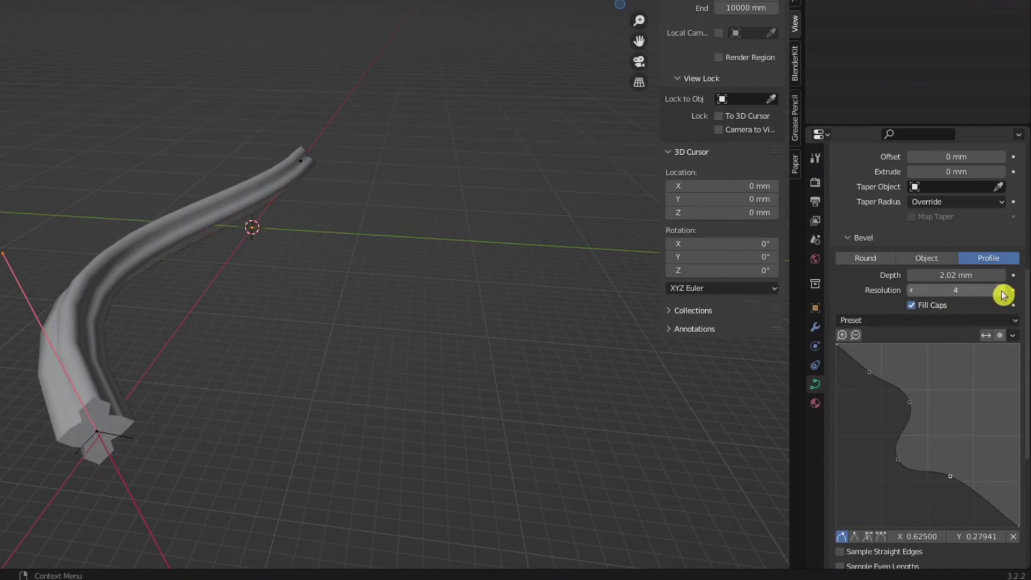
{"action": "left_click", "coordinate": [1003, 293]}
{"action": "left_click", "coordinate": [1003, 292]}
{"action": "left_click", "coordinate": [1003, 293]}
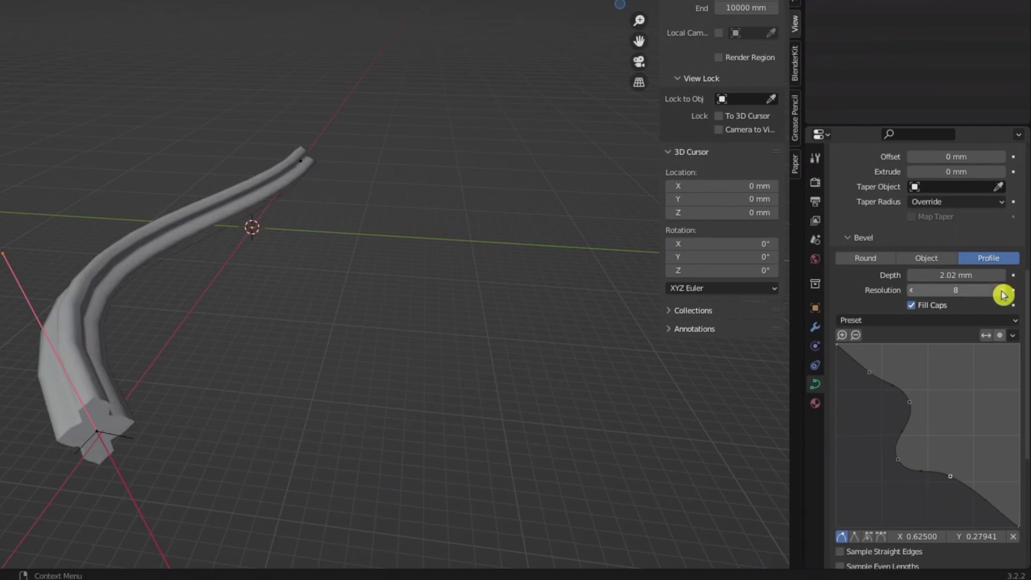
{"action": "left_click", "coordinate": [1003, 293]}
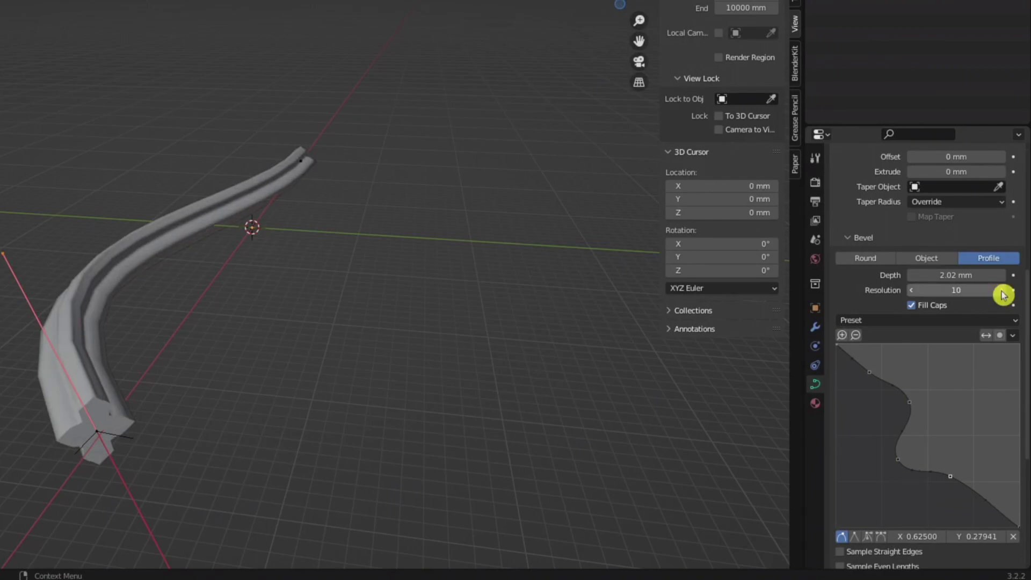
{"action": "left_click", "coordinate": [1003, 293]}
{"action": "left_click", "coordinate": [1003, 293]}
{"action": "left_click", "coordinate": [1003, 293]}
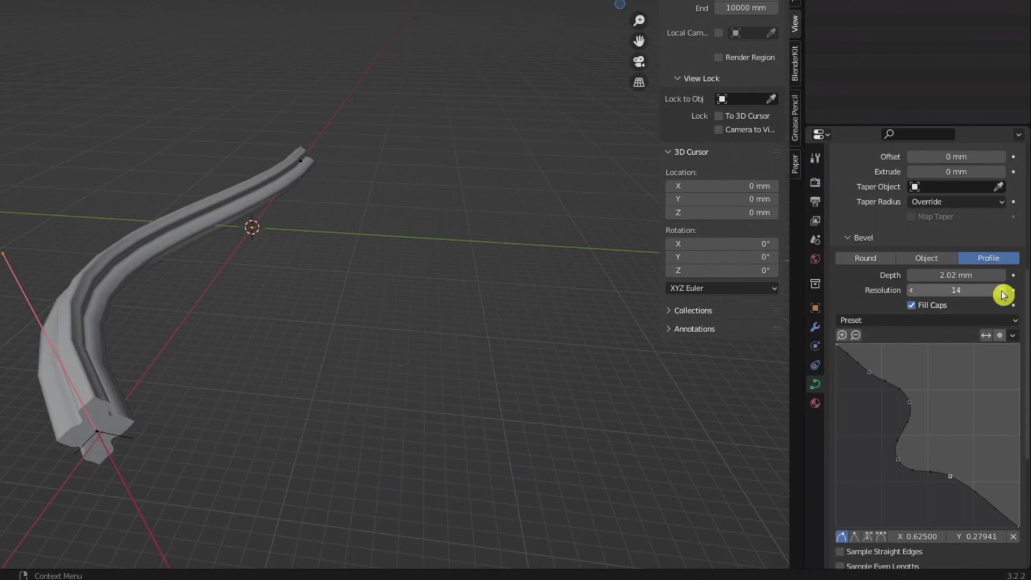
{"action": "left_click", "coordinate": [1003, 293]}
{"action": "left_click", "coordinate": [1003, 294]}
{"action": "left_click", "coordinate": [1004, 293]}
{"action": "left_click", "coordinate": [1003, 293]}
{"action": "left_click", "coordinate": [1003, 293]}
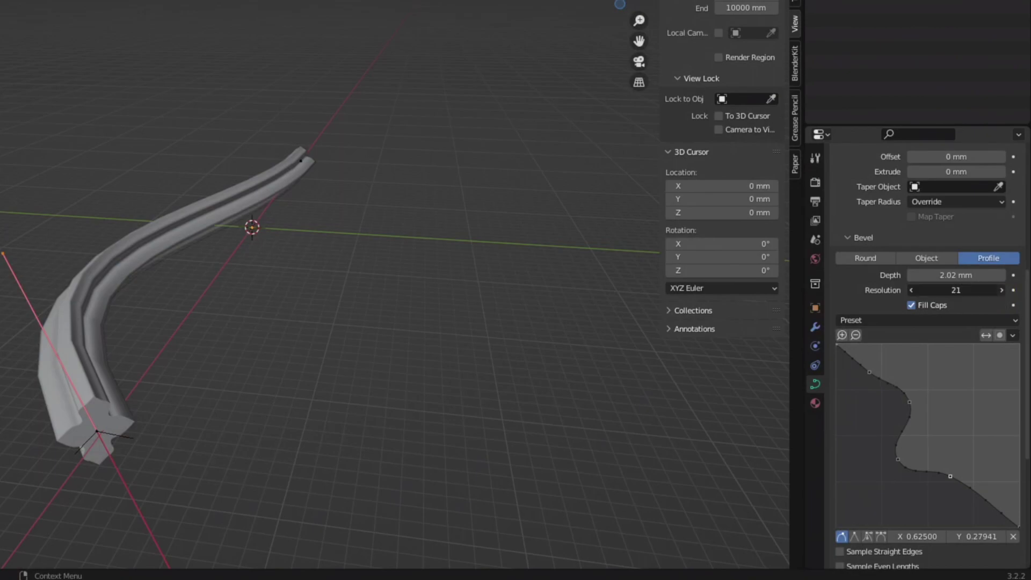
{"action": "left_click", "coordinate": [1003, 293]}
{"action": "left_click", "coordinate": [1003, 294]}
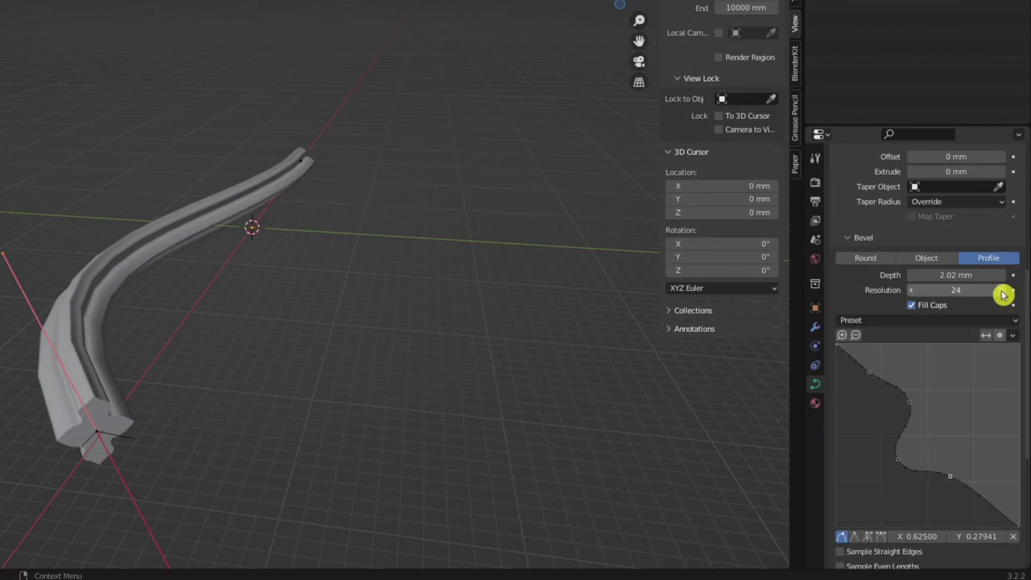
{"action": "left_click", "coordinate": [1004, 293]}
{"action": "left_click_drag", "start_coordinate": [1003, 293], "coordinate": [1028, 299]}
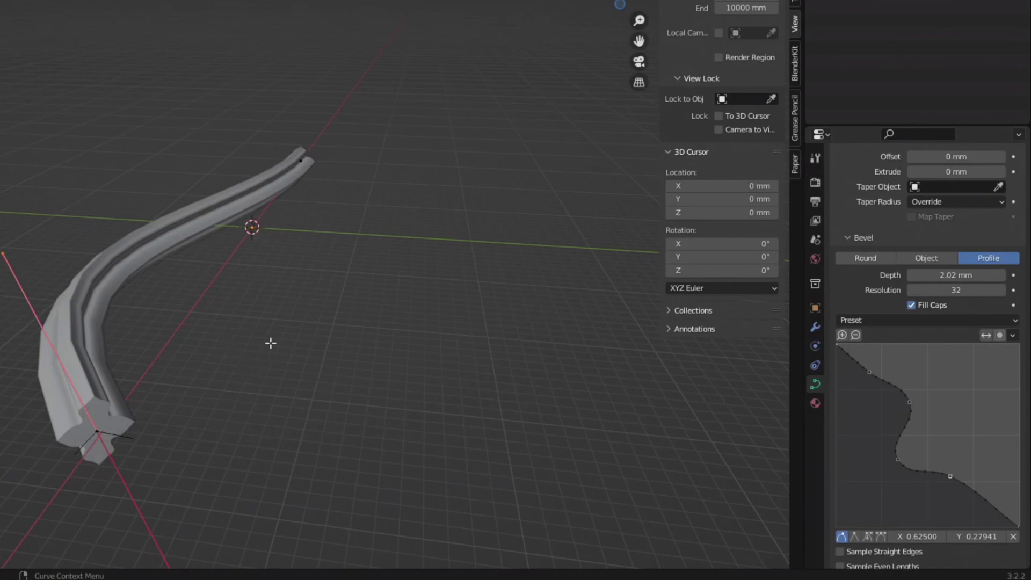
From the top view, extrude a new segment about 42 mm long from the curve's start point toward negative X and Y.
{"action": "middle_click_drag", "start_coordinate": [327, 262], "coordinate": [324, 237]}
{"action": "middle_click_drag", "start_coordinate": [273, 276], "coordinate": [88, 336]}
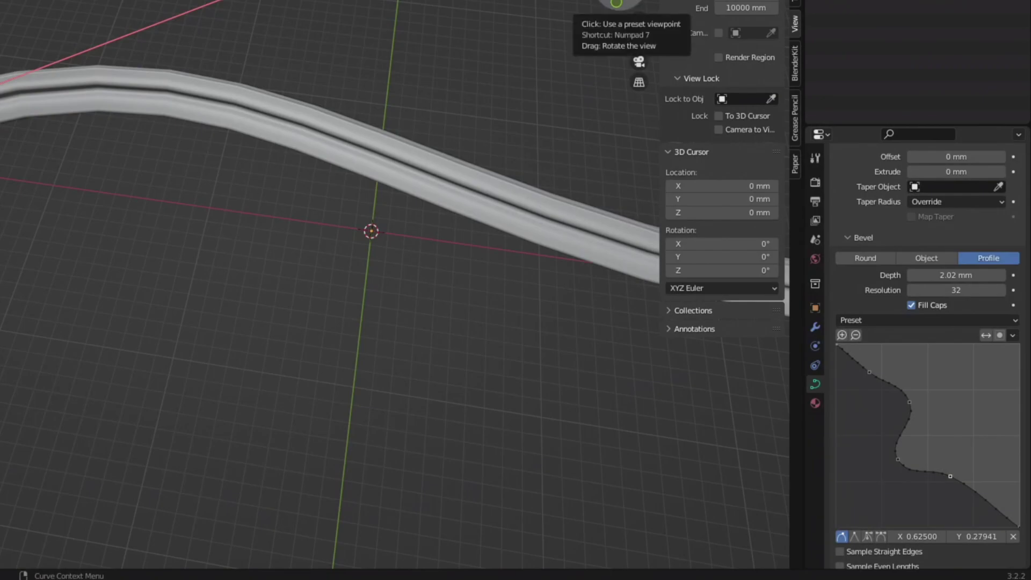
{"action": "left_click", "coordinate": [618, 2]}
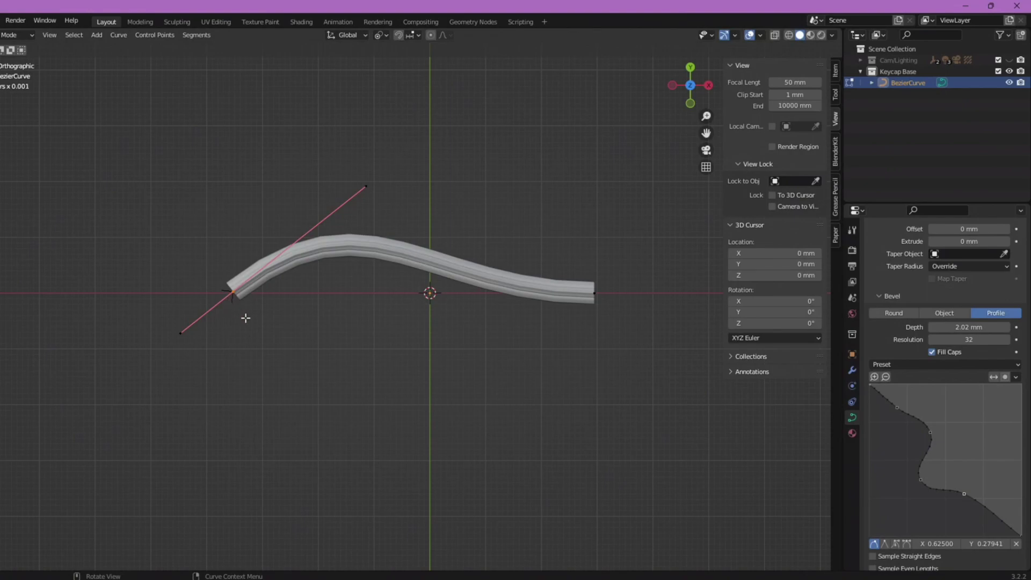
{"action": "key", "text": "g"}
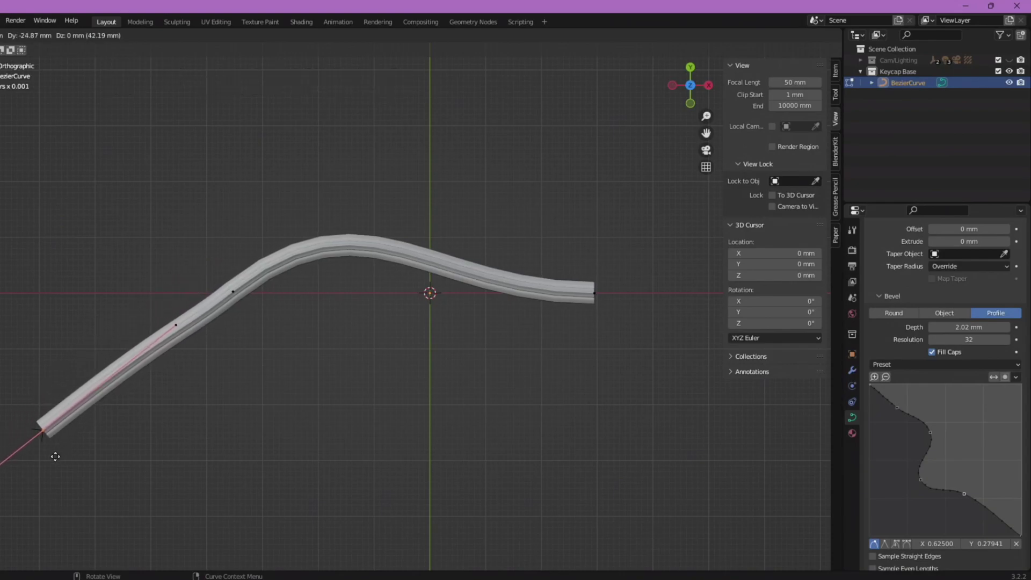
{"action": "left_click", "coordinate": [57, 454]}
Bend the new segment by moving its end point's inner handle about 28 mm, including about 20 mm in Y.
{"action": "left_click", "coordinate": [196, 351]}
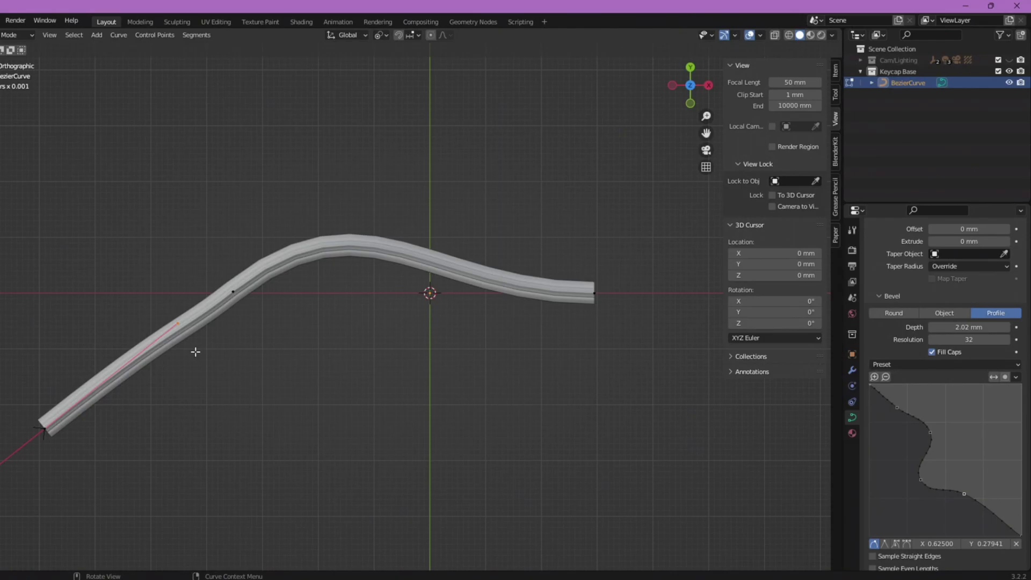
{"action": "key", "text": "r"}
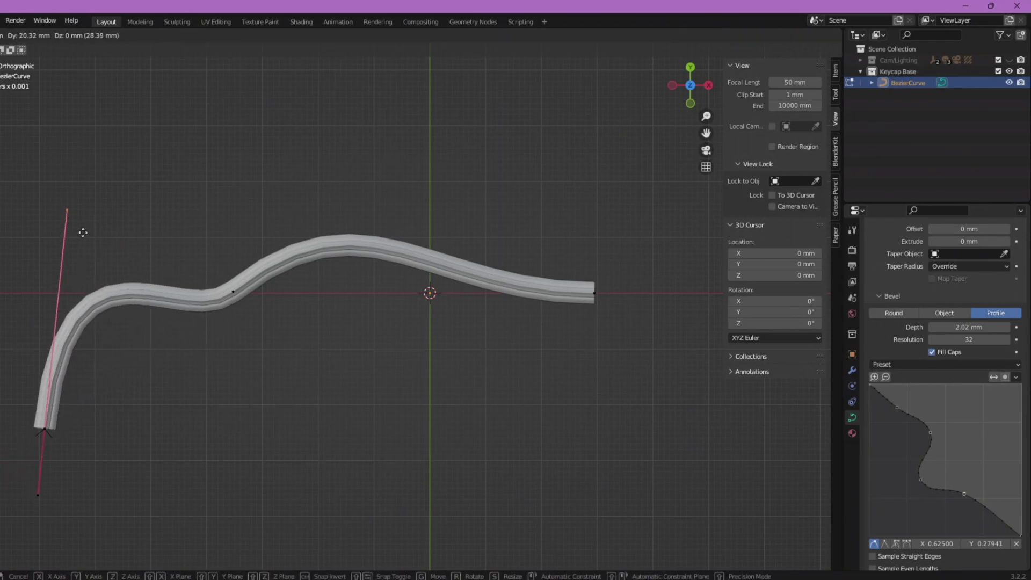
{"action": "left_click", "coordinate": [83, 230]}
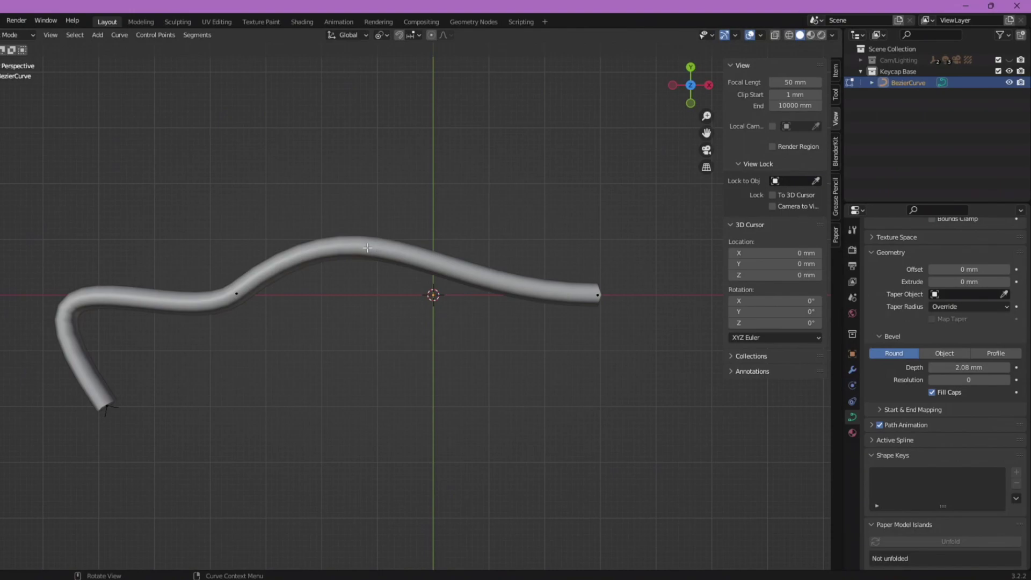
Switch the curve to Object Mode and apply Shade Flat to it.
{"action": "key", "text": "Tab"}
{"action": "left_click", "coordinate": [369, 251]}
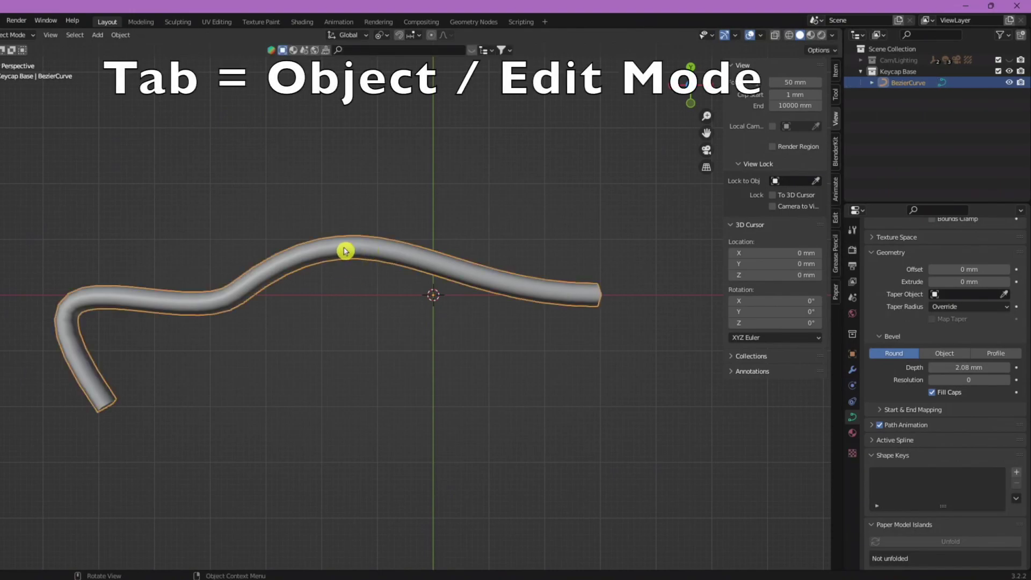
{"action": "right_click", "coordinate": [346, 250]}
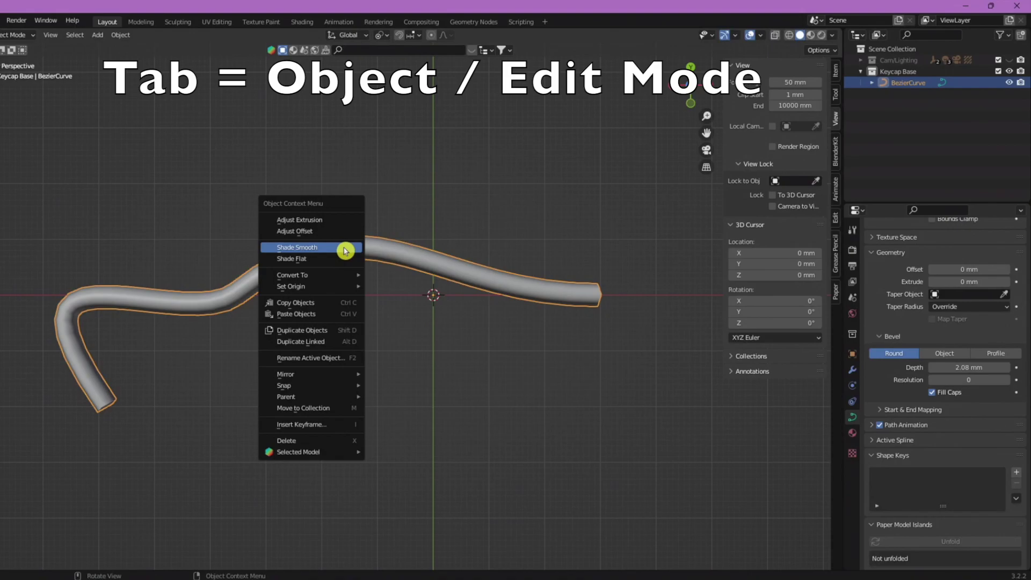
{"action": "right_click", "coordinate": [398, 257]}
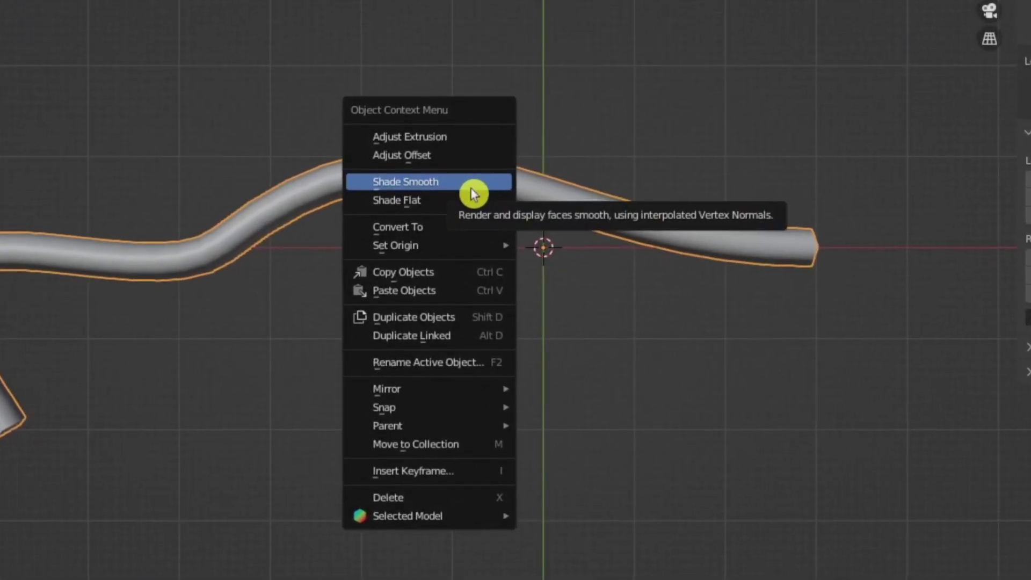
{"action": "left_click", "coordinate": [473, 199]}
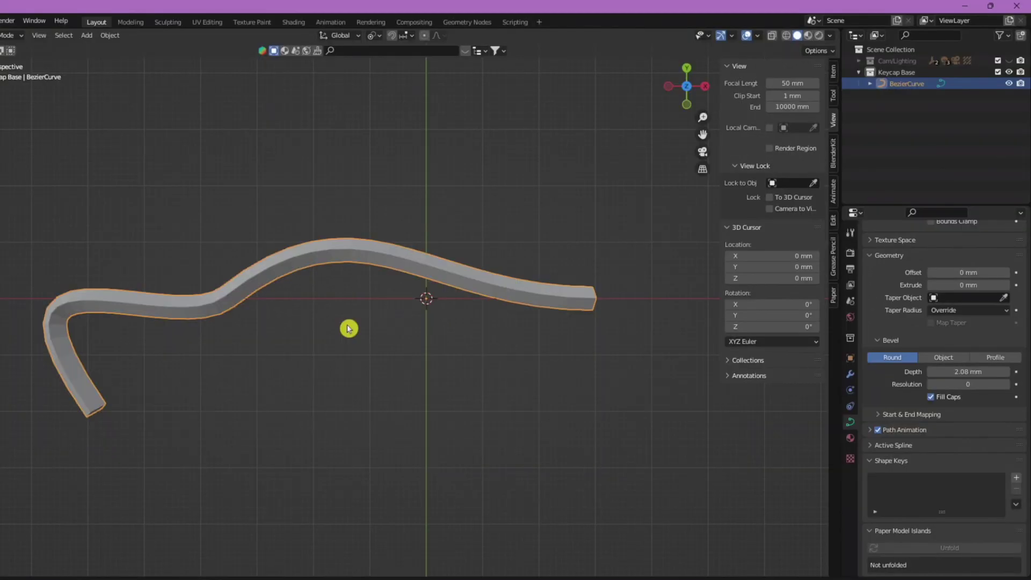
{"action": "middle_click_drag", "start_coordinate": [348, 328], "coordinate": [453, 209]}
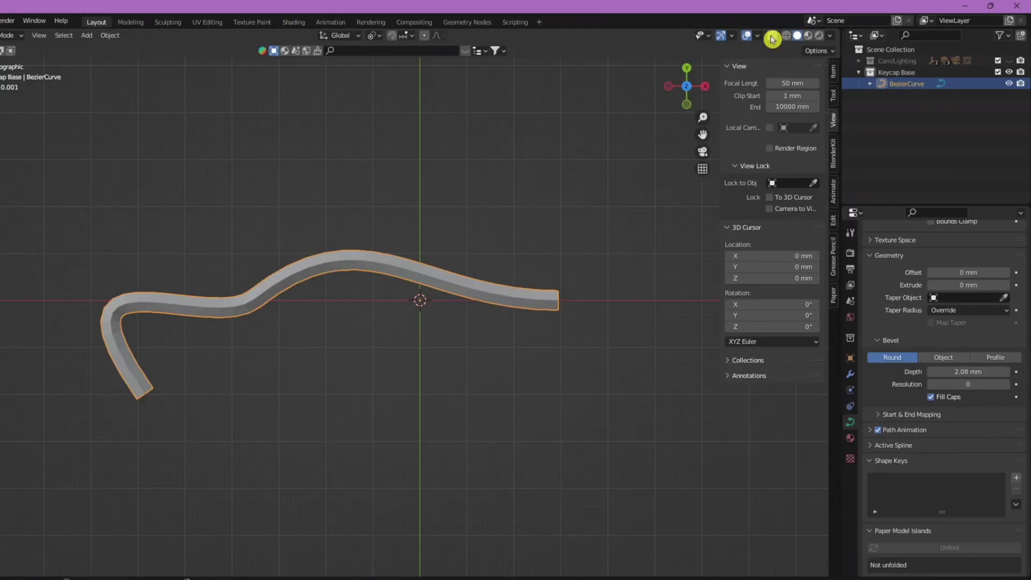
Turn on X-ray display in the viewport so the curve is see-through.
{"action": "left_click", "coordinate": [393, 106]}
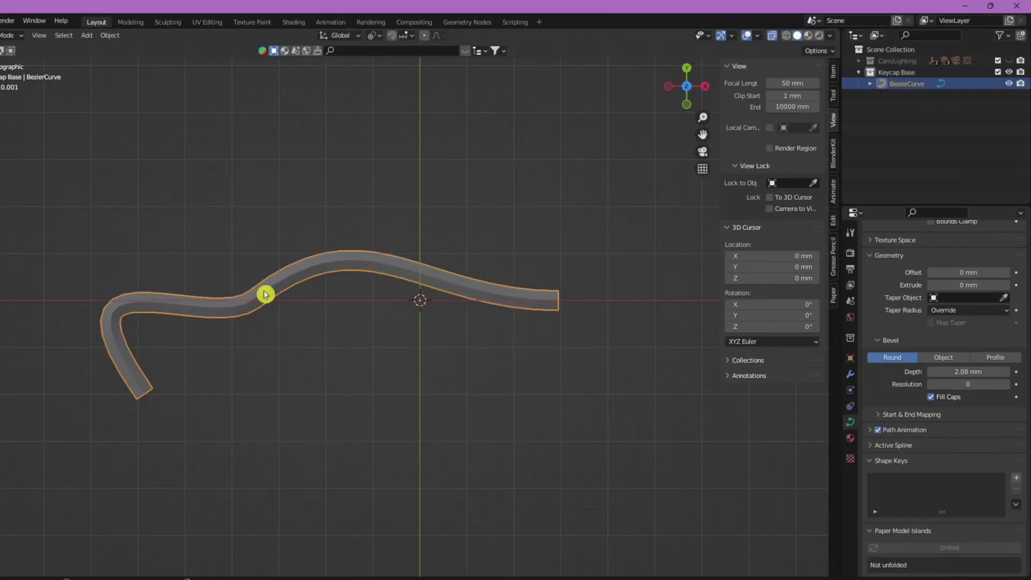
{"action": "scroll", "coordinate": [265, 290], "scroll_direction": "up", "scroll_amount": 2}
{"action": "scroll", "coordinate": [267, 285], "scroll_direction": "down", "scroll_amount": 2}
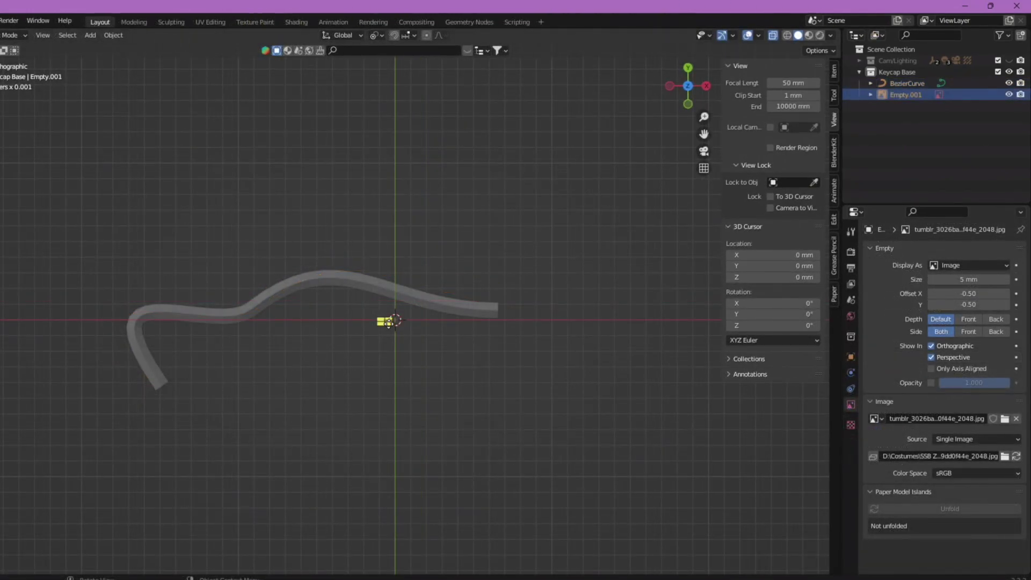
Scale the reference image up uniformly by a factor of about 105.3.
{"action": "key", "text": "s"}
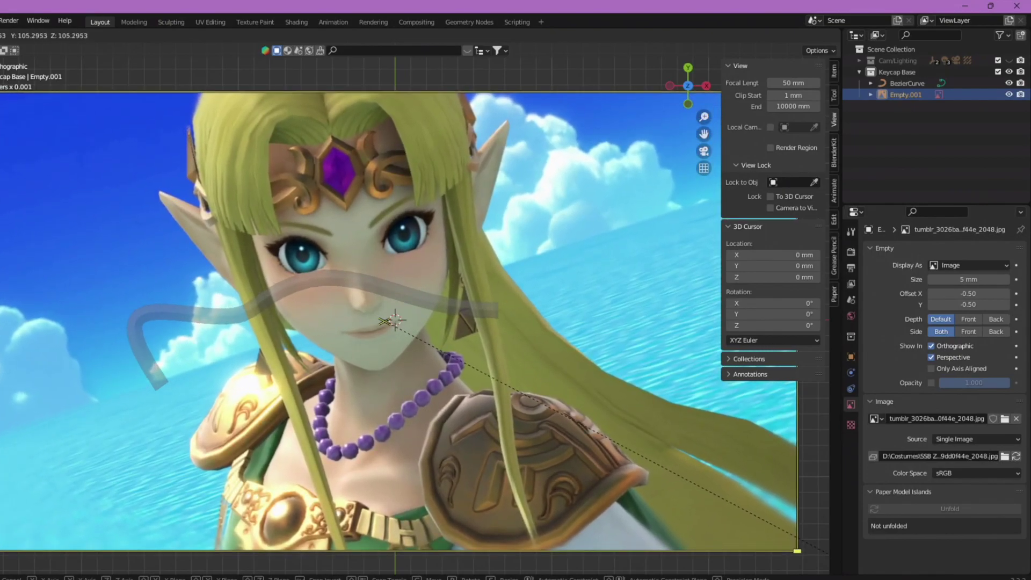
{"action": "left_click", "coordinate": [798, 550]}
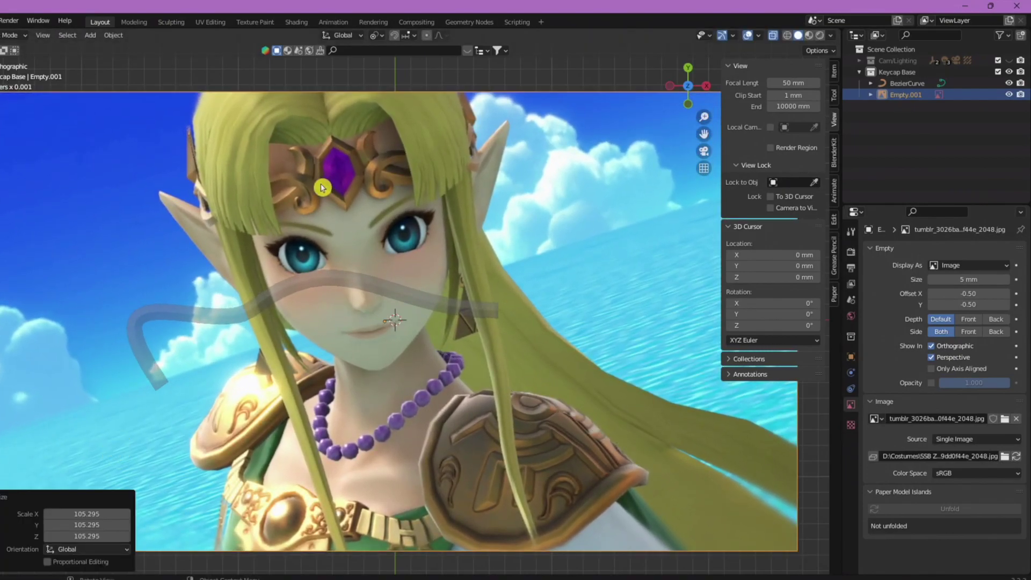
Move the Bezier curve about 154 mm in X and 136 mm in Y, up to the character's headpiece.
{"action": "middle_click_drag", "start_coordinate": [323, 188], "coordinate": [306, 303], "text": "shift"}
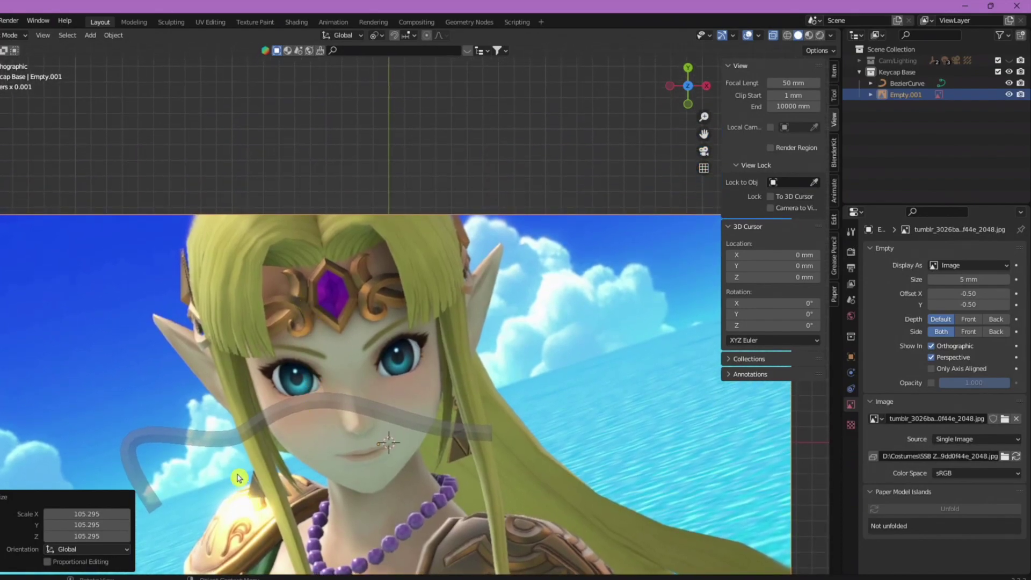
{"action": "left_click", "coordinate": [239, 442]}
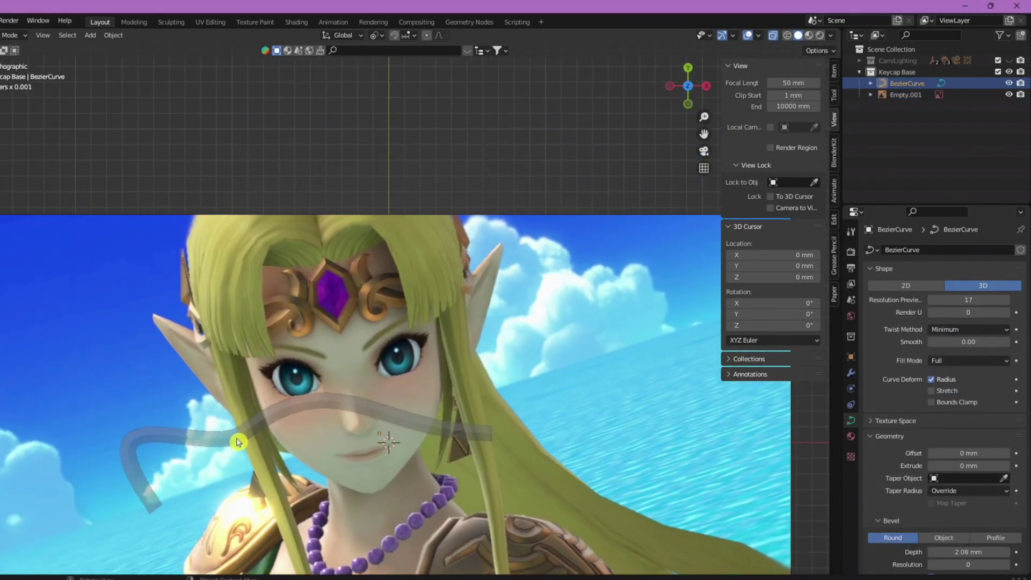
{"action": "key", "text": "g"}
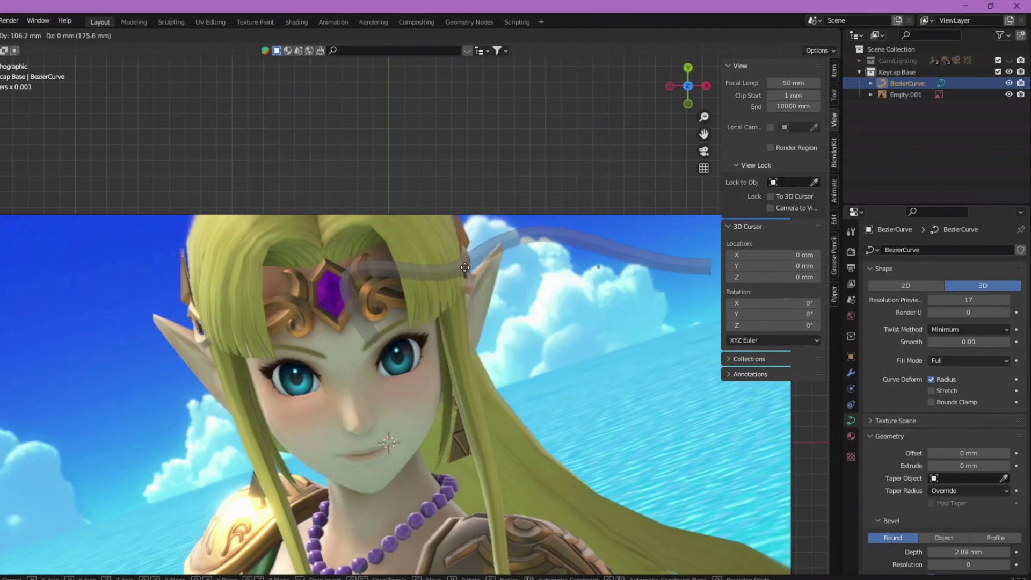
{"action": "left_click", "coordinate": [479, 230]}
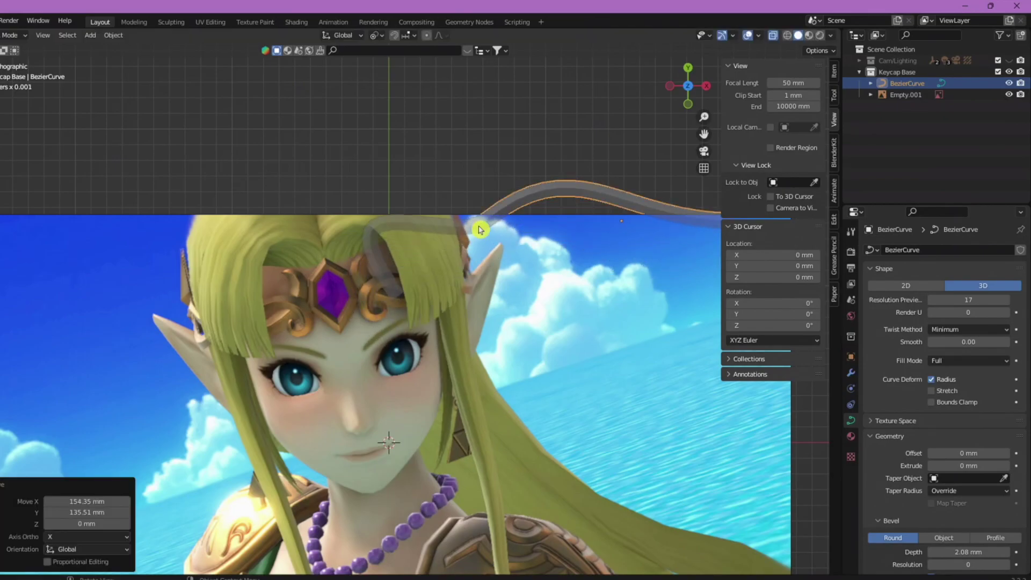
Enter Edit Mode on the curve and pull its start point's selected upper handle down across the point by about 142 mm.
{"action": "scroll", "coordinate": [471, 241], "scroll_direction": "up", "scroll_amount": 3}
{"action": "left_click", "coordinate": [444, 170]}
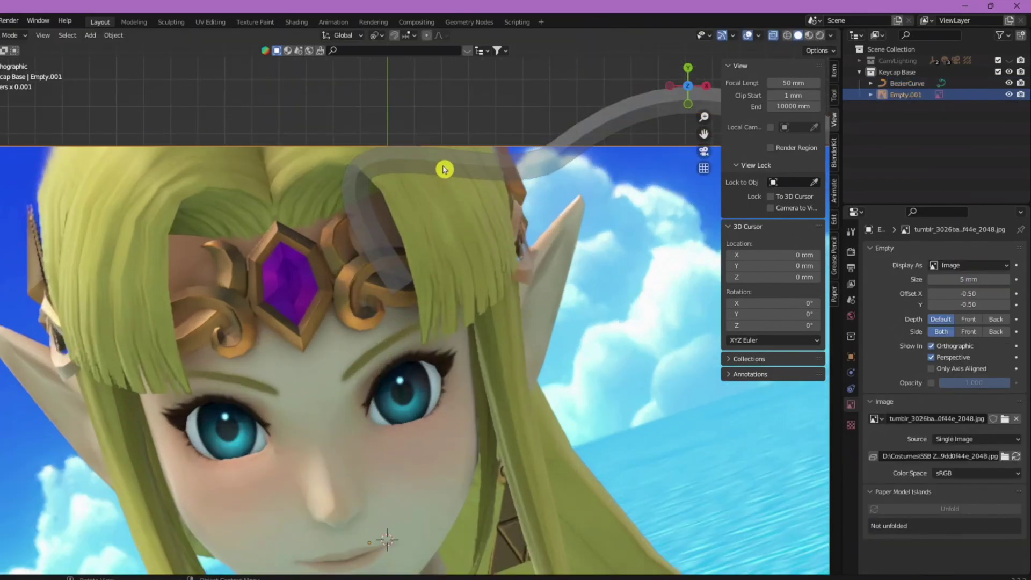
{"action": "left_click", "coordinate": [442, 169]}
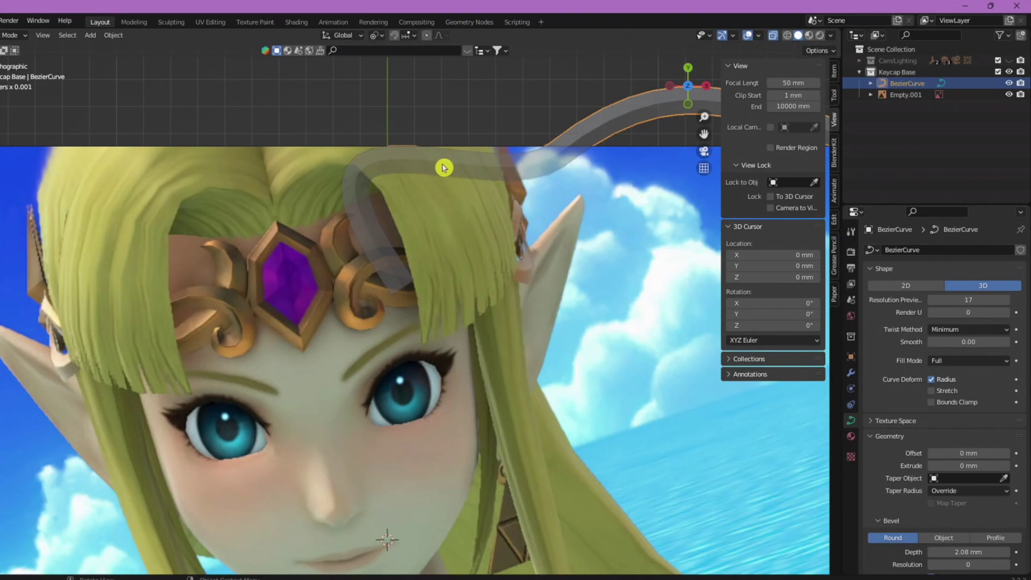
{"action": "key", "text": "Tab"}
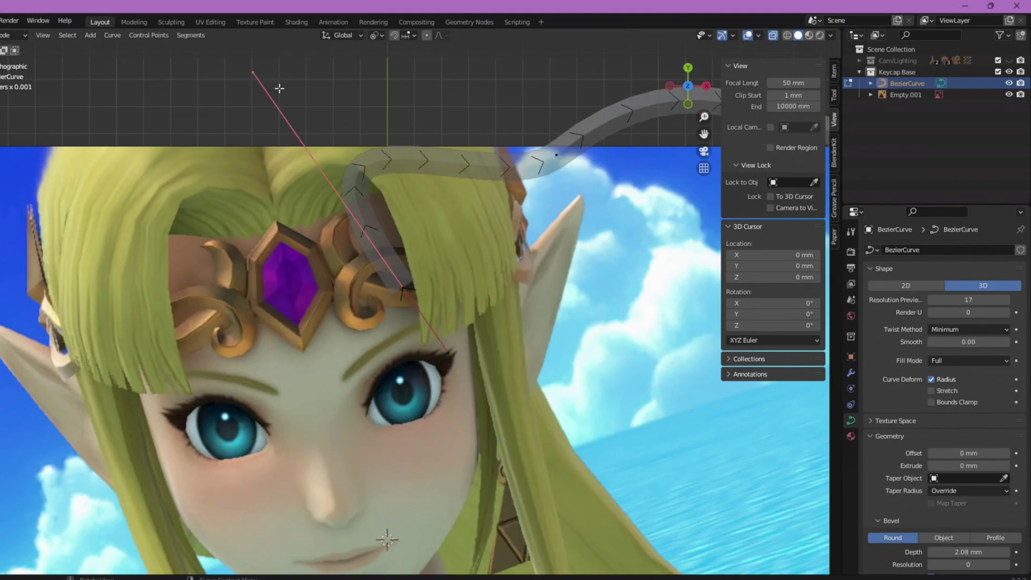
{"action": "key", "text": "g"}
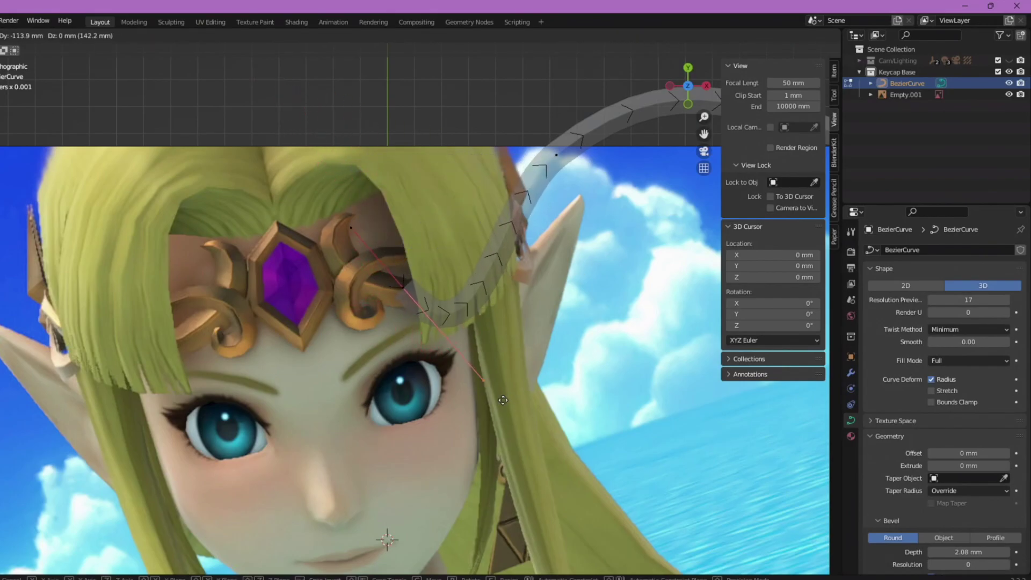
{"action": "left_click", "coordinate": [402, 301]}
Move the start point -19.8 mm in X and 26.8 mm in Y, and its lower handle -53.9 mm in X and -13.2 mm in Y.
{"action": "key", "text": "g"}
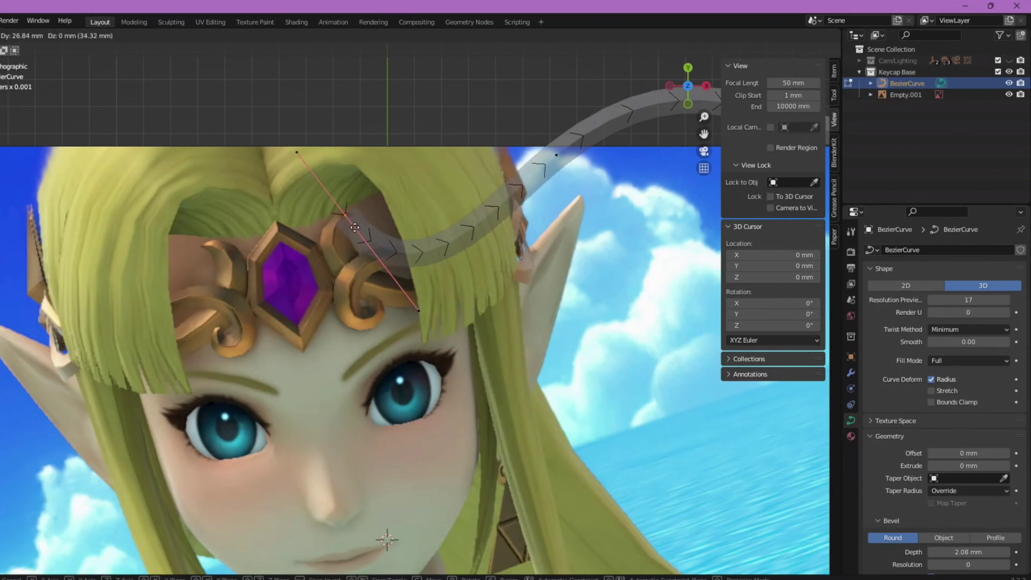
{"action": "left_click", "coordinate": [359, 231]}
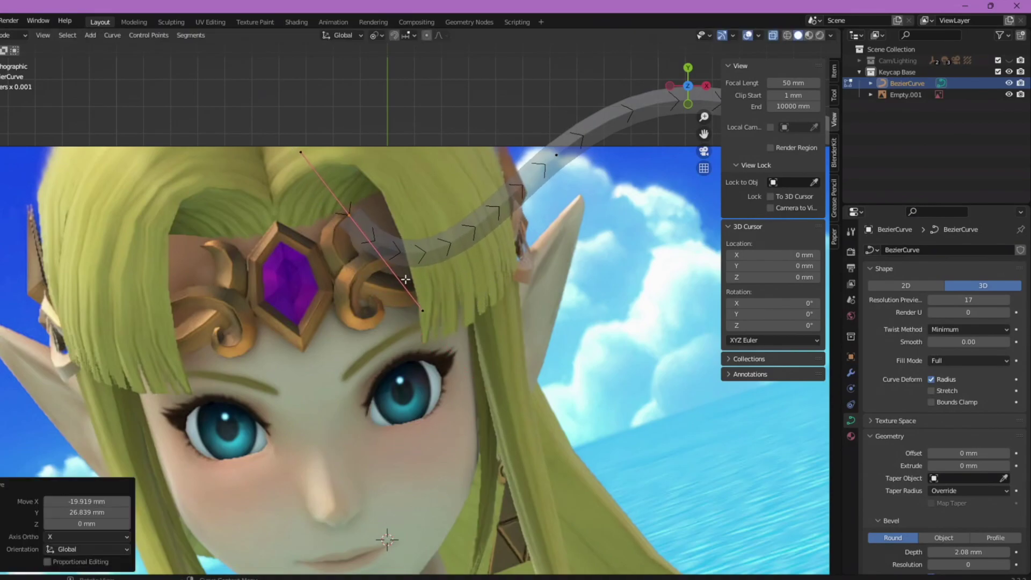
{"action": "left_click", "coordinate": [423, 311]}
{"action": "key", "text": "g"}
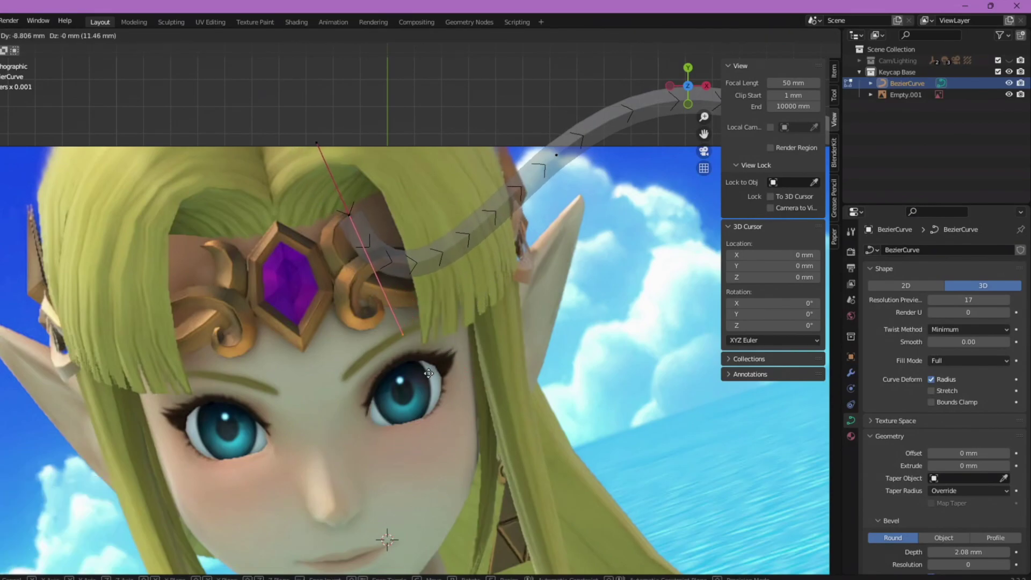
{"action": "left_click", "coordinate": [304, 382]}
Move the middle control point down about 34 mm and its outer handle -48.9 mm in X and -33.3 mm in Y.
{"action": "scroll", "coordinate": [467, 270], "scroll_direction": "down", "scroll_amount": 2}
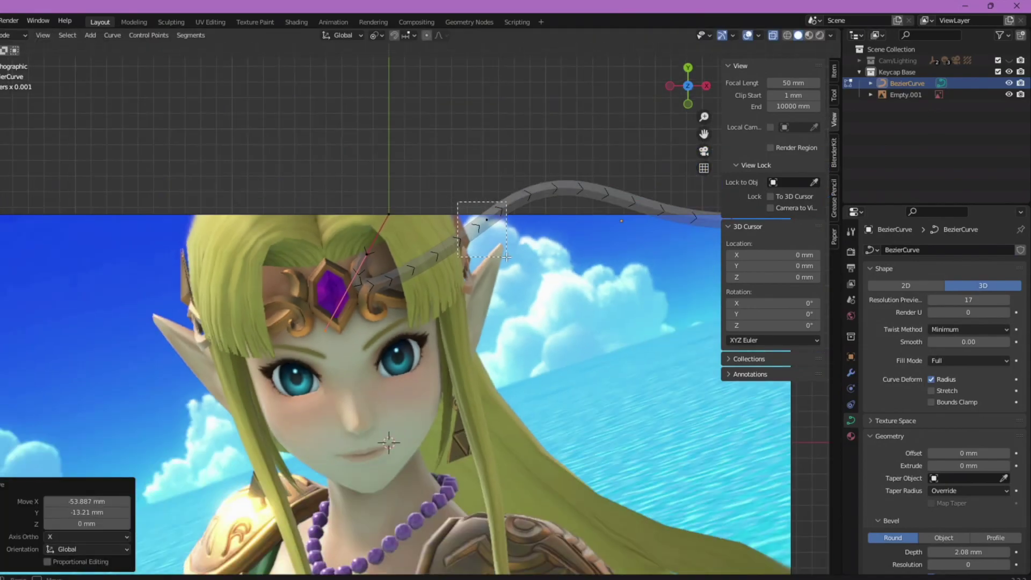
{"action": "left_click_drag", "start_coordinate": [506, 256], "coordinate": [506, 256]}
{"action": "key", "text": "g"}
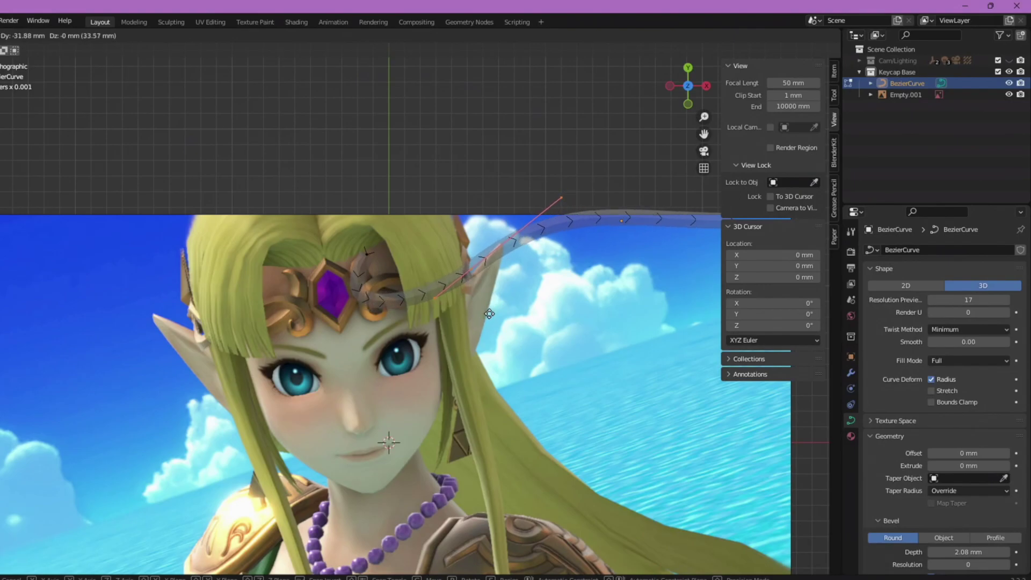
{"action": "left_click", "coordinate": [489, 314]}
{"action": "left_click_drag", "start_coordinate": [570, 203], "coordinate": [569, 203]}
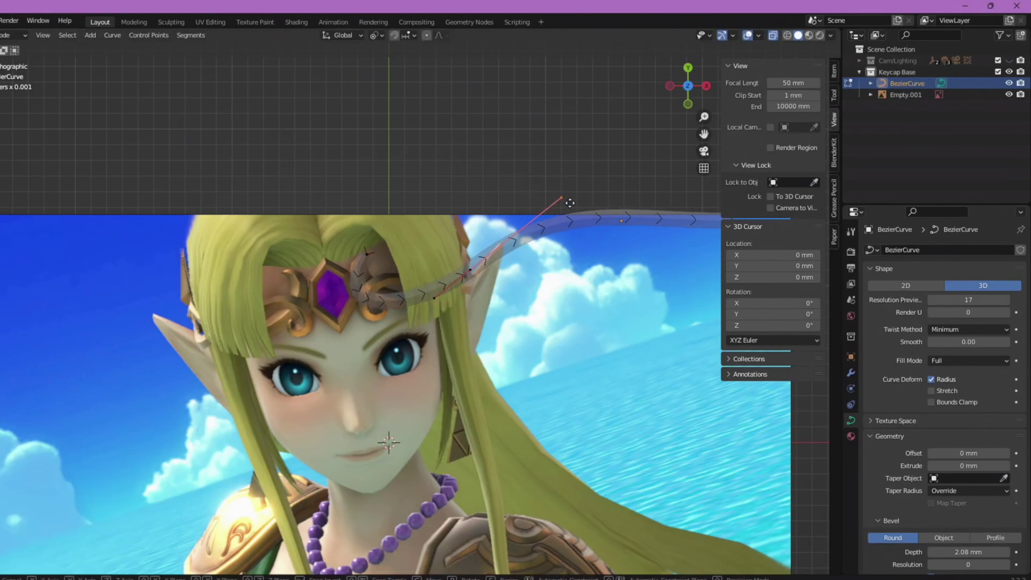
{"action": "key", "text": "g"}
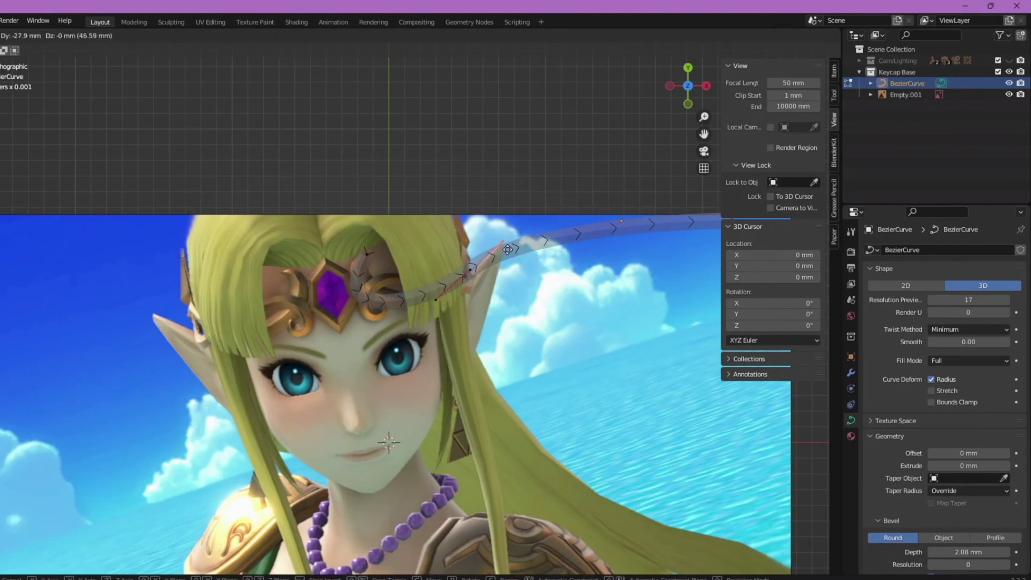
{"action": "left_click", "coordinate": [493, 255]}
Move the far end point -110.2 mm in X and -8.8 mm in Y, and the middle point -26.3 mm in X and -18.8 mm in Y.
{"action": "scroll", "coordinate": [568, 279], "scroll_direction": "down", "scroll_amount": 3}
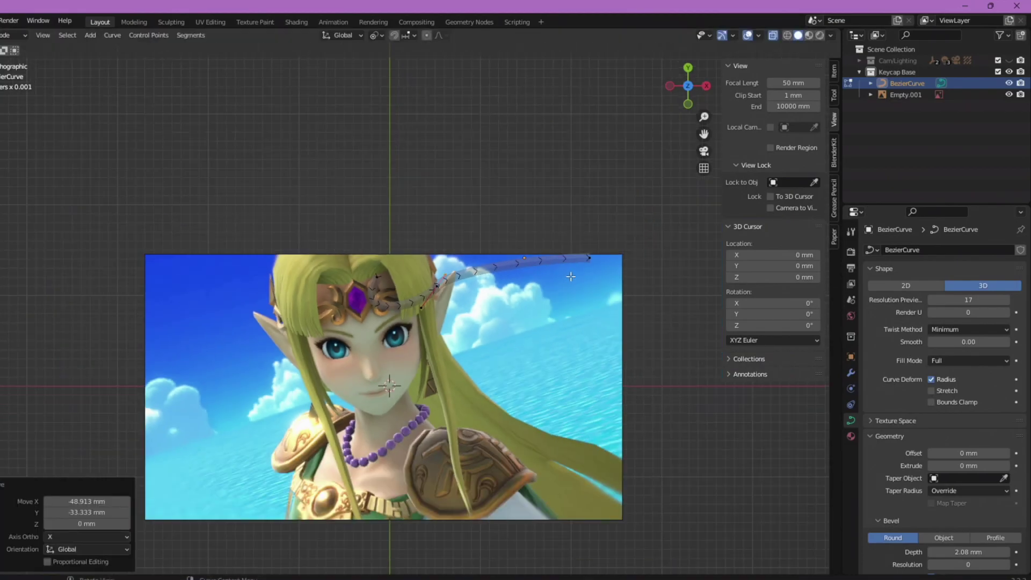
{"action": "key", "text": "g"}
{"action": "left_click", "coordinate": [492, 279]}
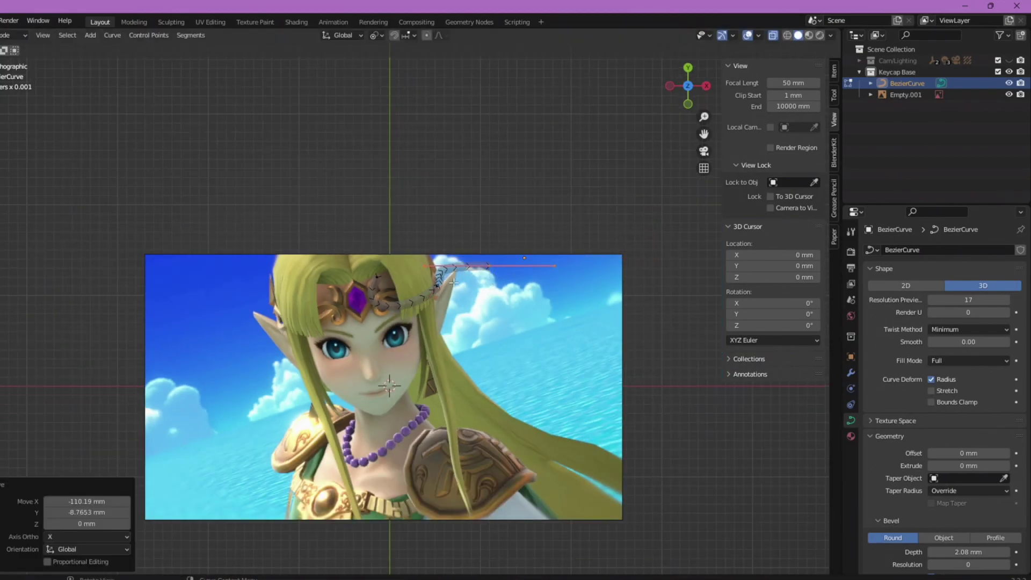
{"action": "key", "text": "g"}
{"action": "left_click", "coordinate": [409, 336]}
{"action": "scroll", "coordinate": [424, 354], "scroll_direction": "up", "scroll_amount": 5}
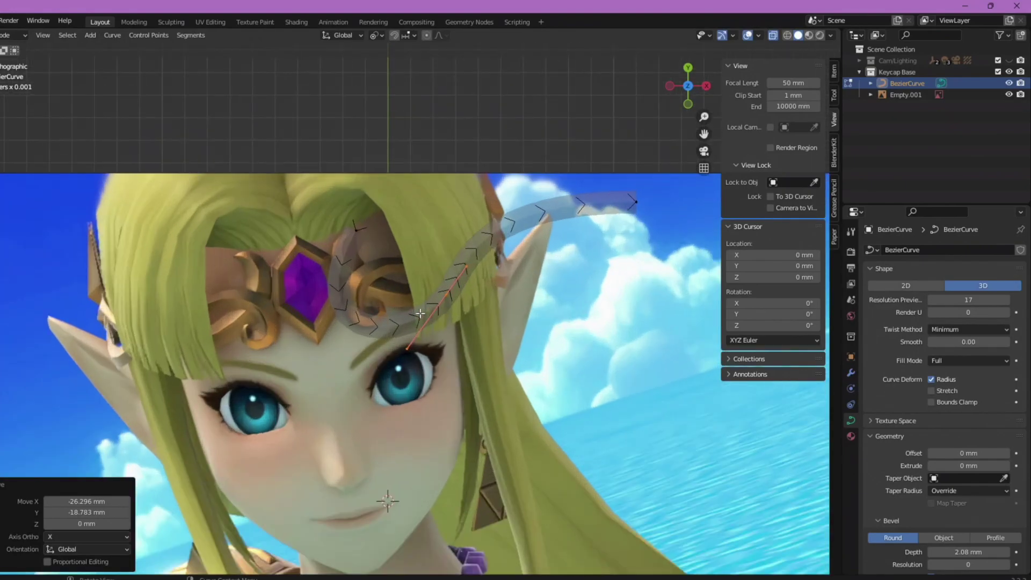
Move the middle point's inner handle 6.1 mm in X and 19.6 mm in Y, and the start point's lower handle about 25 mm upward.
{"action": "key", "text": "g"}
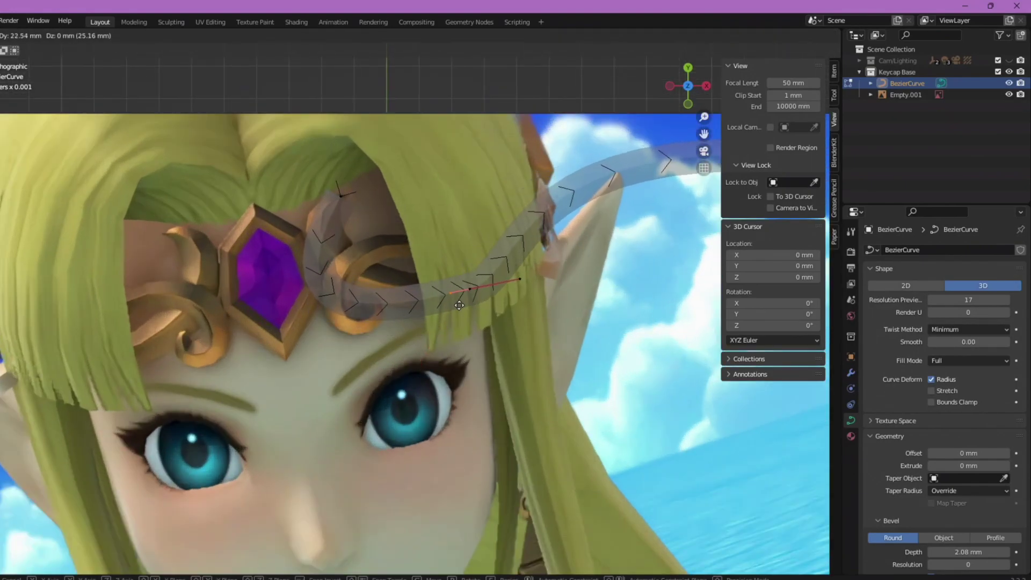
{"action": "left_click", "coordinate": [445, 316]}
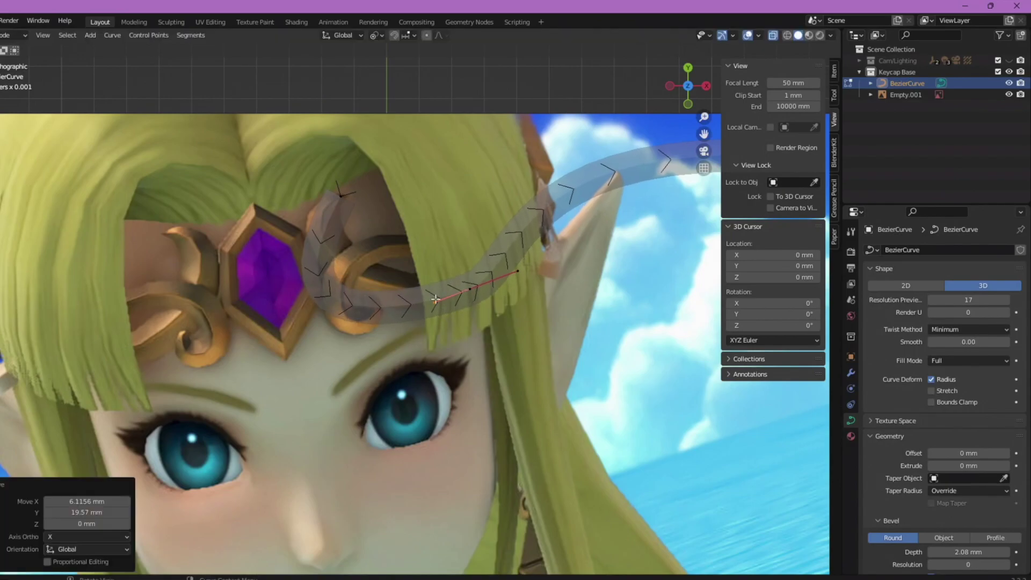
{"action": "left_click_drag", "start_coordinate": [322, 178], "coordinate": [384, 240]}
{"action": "key", "text": "g"}
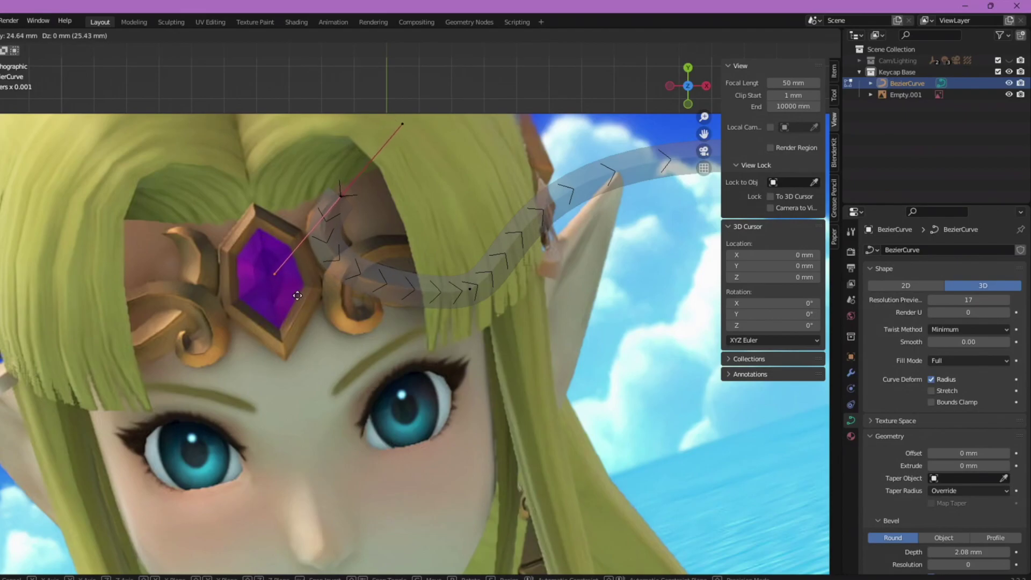
{"action": "left_click", "coordinate": [297, 295]}
Move the far end's inner handle 24.9 mm in X and -40 mm in Y, and the end point -15.1 mm in X and 17.4 mm in Y.
{"action": "scroll", "coordinate": [499, 297], "scroll_direction": "down", "scroll_amount": 2}
{"action": "left_click", "coordinate": [456, 312]}
{"action": "key", "text": "g"}
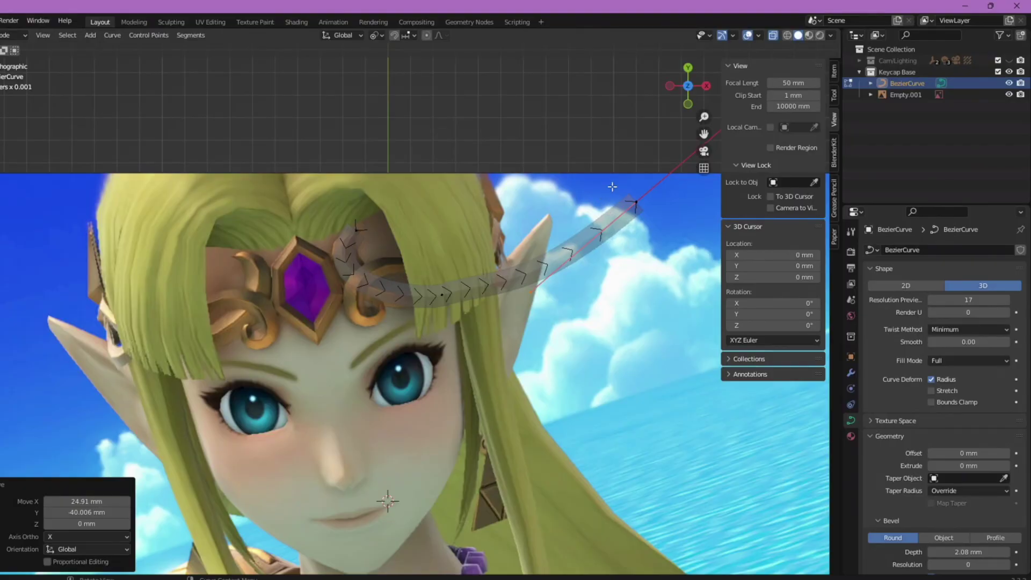
{"action": "key", "text": "g"}
{"action": "left_click", "coordinate": [643, 235]}
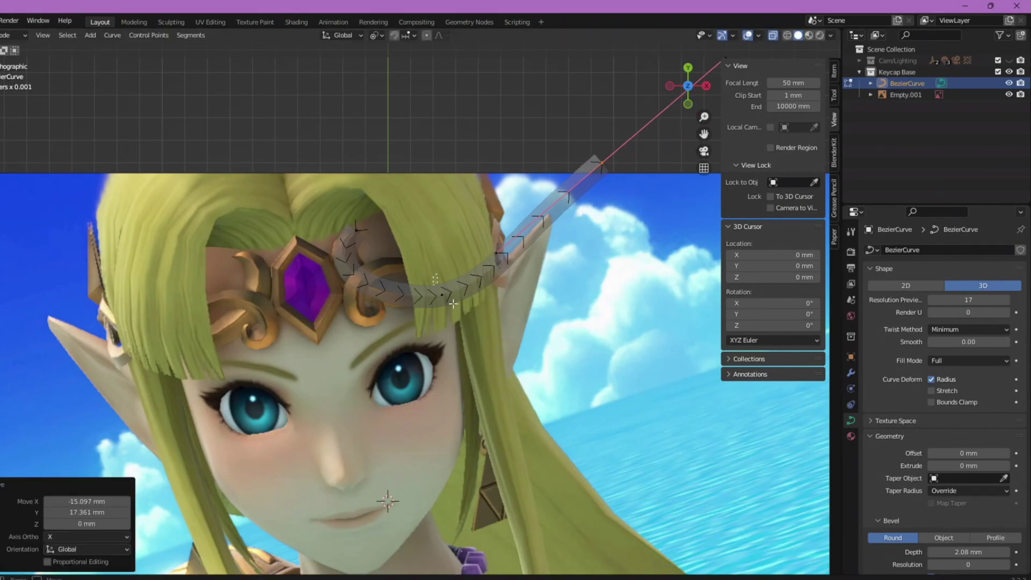
Move the middle control point with its handles about 5.5 mm in the negative X direction along the headpiece.
{"action": "scroll", "coordinate": [430, 316], "scroll_direction": "up", "scroll_amount": 3}
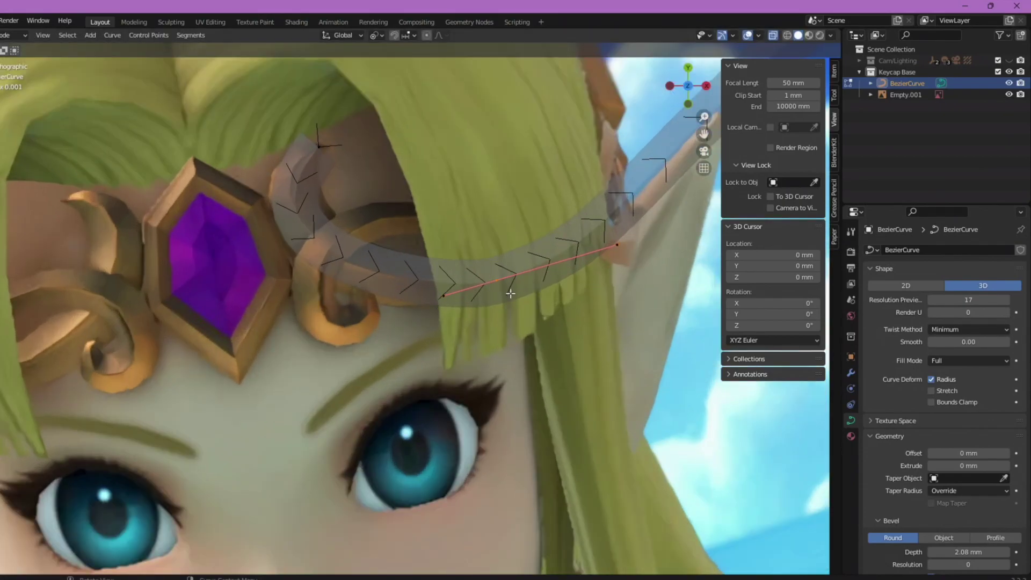
{"action": "key", "text": "g"}
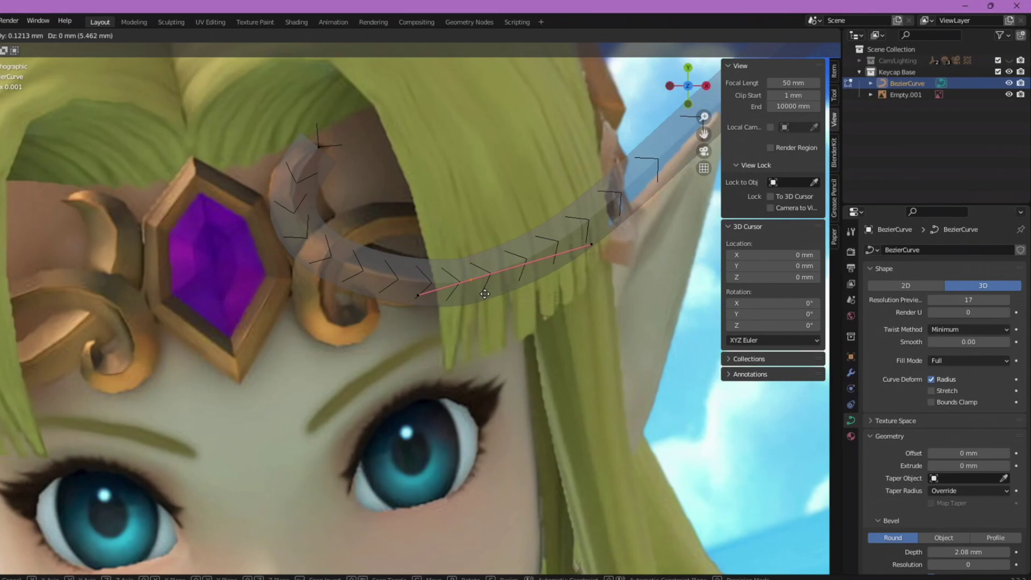
{"action": "left_click", "coordinate": [485, 294]}
Scale down the start point's handles beside the purple gem to tighten the curl.
{"action": "left_click_drag", "start_coordinate": [333, 158], "coordinate": [329, 161]}
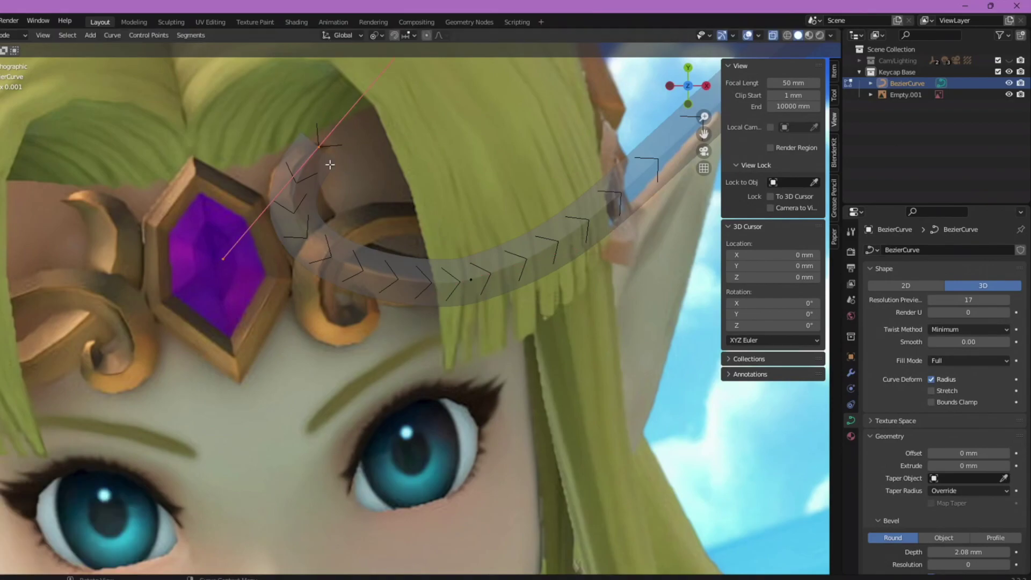
{"action": "middle_click_drag", "start_coordinate": [329, 161], "coordinate": [322, 301], "text": "shift"}
{"action": "key", "text": "s"}
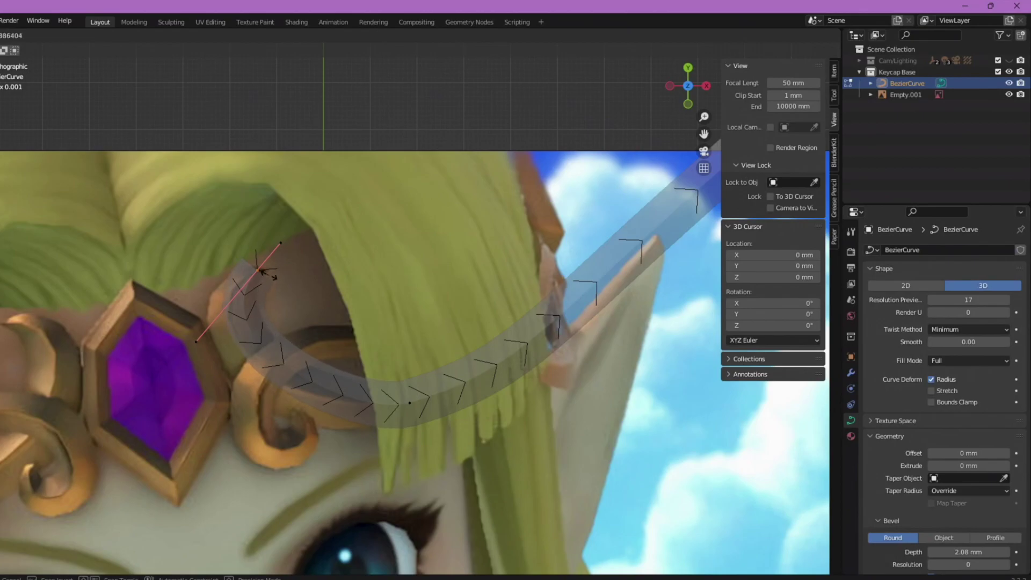
{"action": "left_click", "coordinate": [267, 275]}
Rescale only the start point's upper handle, finishing with a scale of 0.770.
{"action": "left_click_drag", "start_coordinate": [293, 251], "coordinate": [294, 252]}
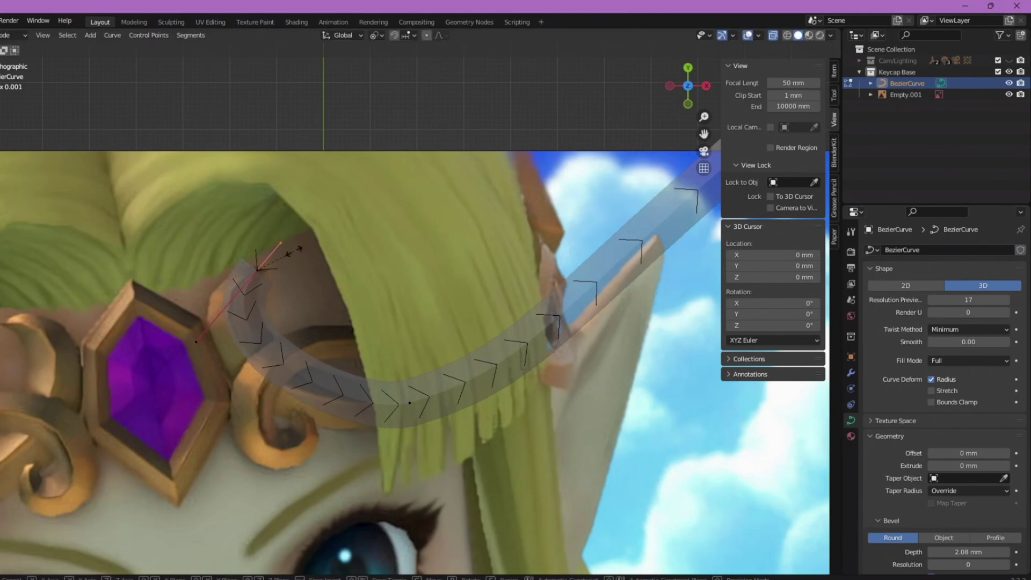
{"action": "key", "text": "s"}
{"action": "left_click", "coordinate": [320, 221]}
{"action": "left_click", "coordinate": [332, 231]}
{"action": "key", "text": "s"}
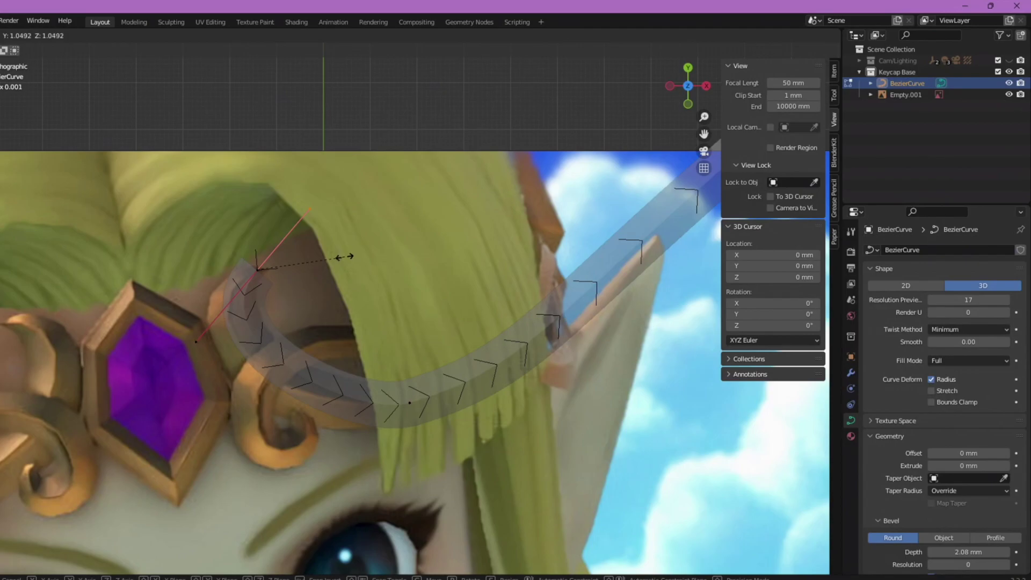
{"action": "left_click", "coordinate": [318, 248]}
Shrink the curve's radius at the start point to taper its tip, and rotate that point's handles 26.2°.
{"action": "key", "text": "alt+s"}
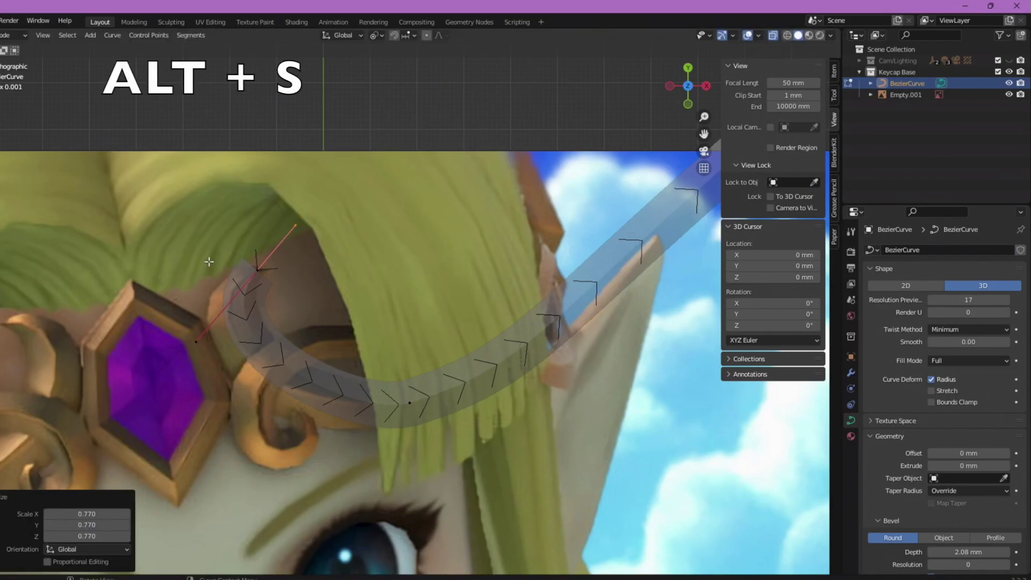
{"action": "key", "text": "alt+s"}
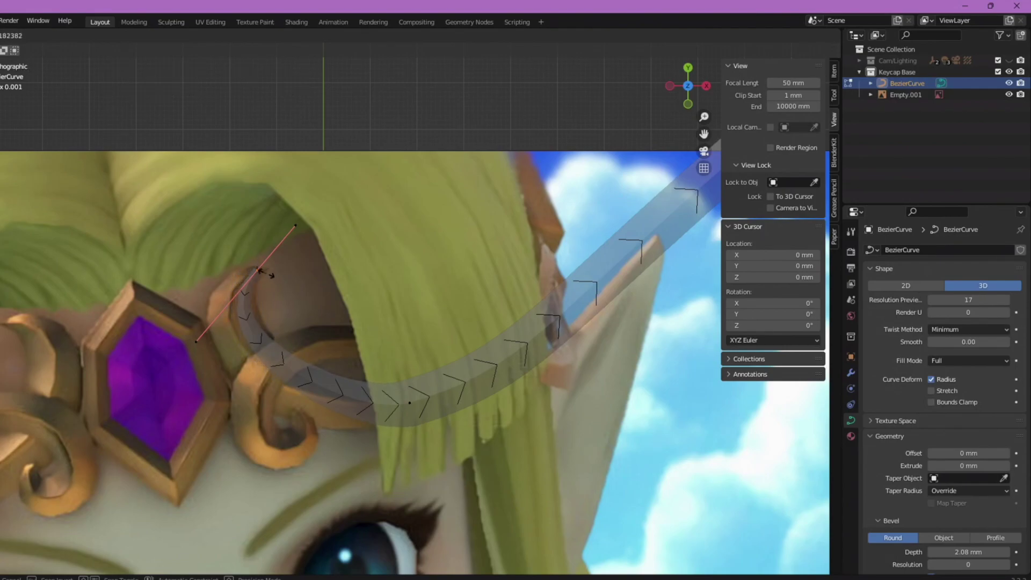
{"action": "left_click", "coordinate": [263, 270]}
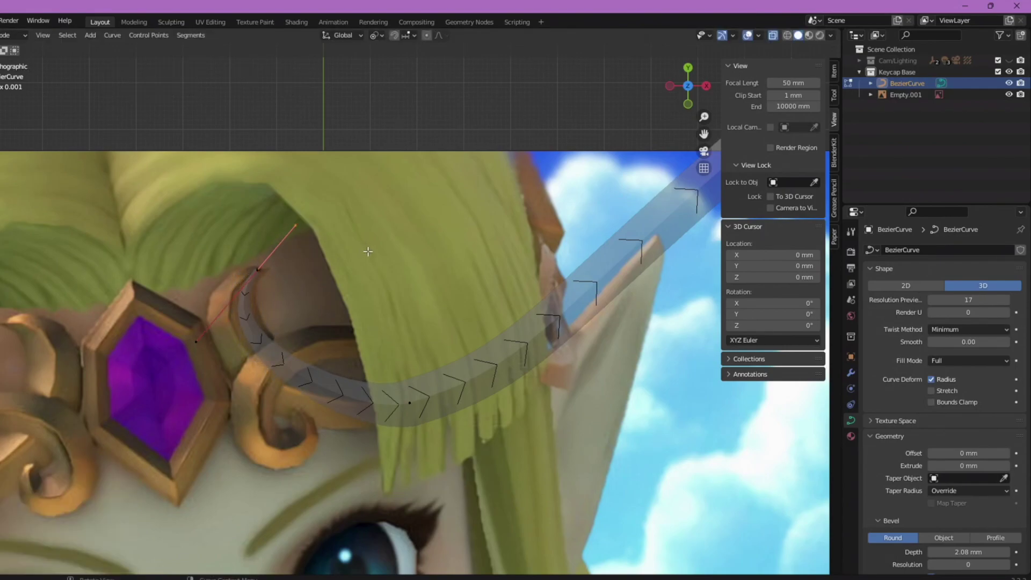
{"action": "key", "text": "r"}
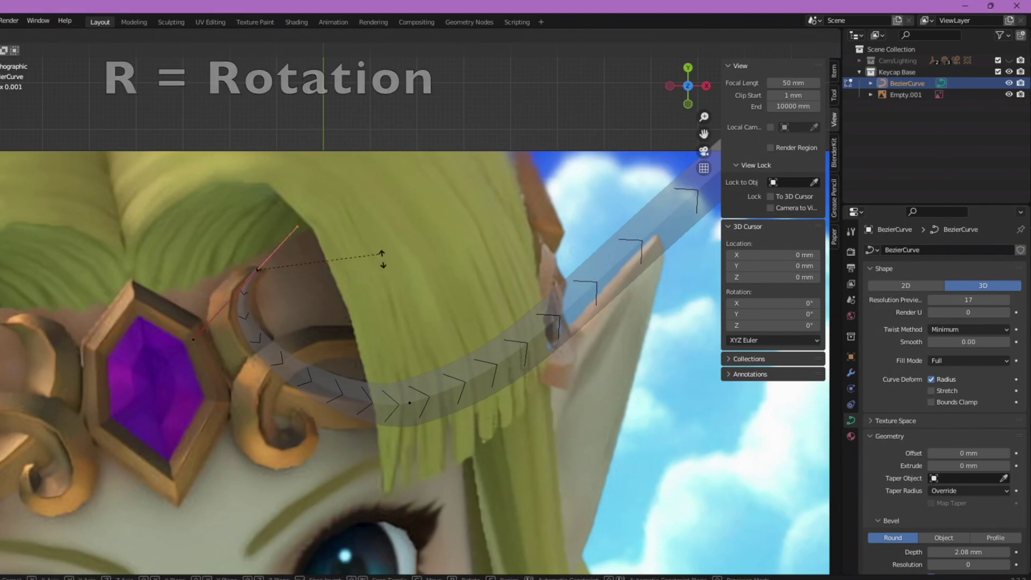
{"action": "left_click", "coordinate": [395, 310]}
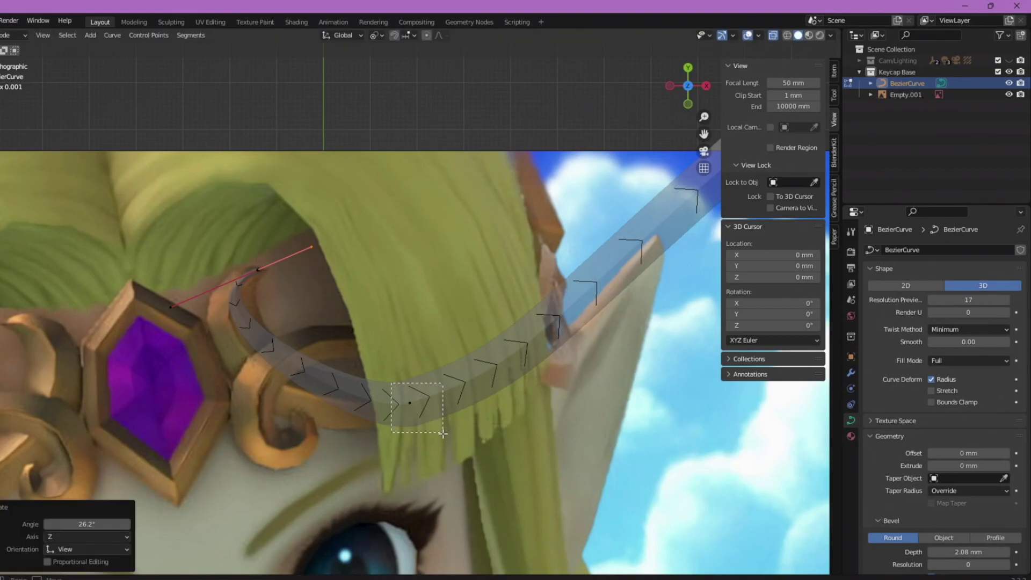
Move the curve's middle control point with its handles along the X axis toward the gem, over the headpiece scroll.
{"action": "left_click_drag", "start_coordinate": [443, 433], "coordinate": [443, 434]}
{"action": "key", "text": "g"}
{"action": "key", "text": "x"}
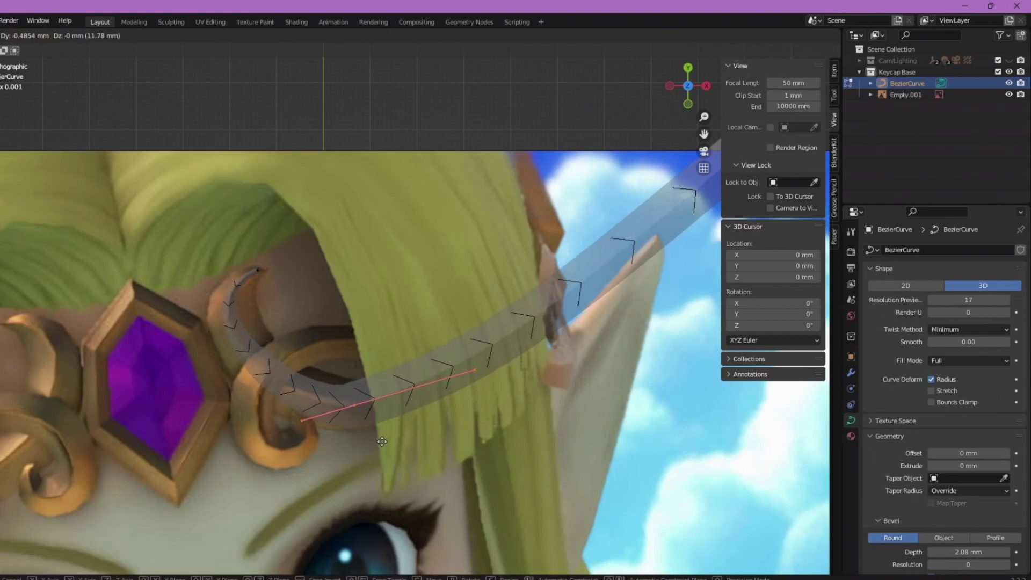
{"action": "left_click", "coordinate": [327, 428]}
Move the middle point's ear-side handle about 4.37 mm in X and 0.97 mm in Y.
{"action": "left_click_drag", "start_coordinate": [306, 438], "coordinate": [308, 438]}
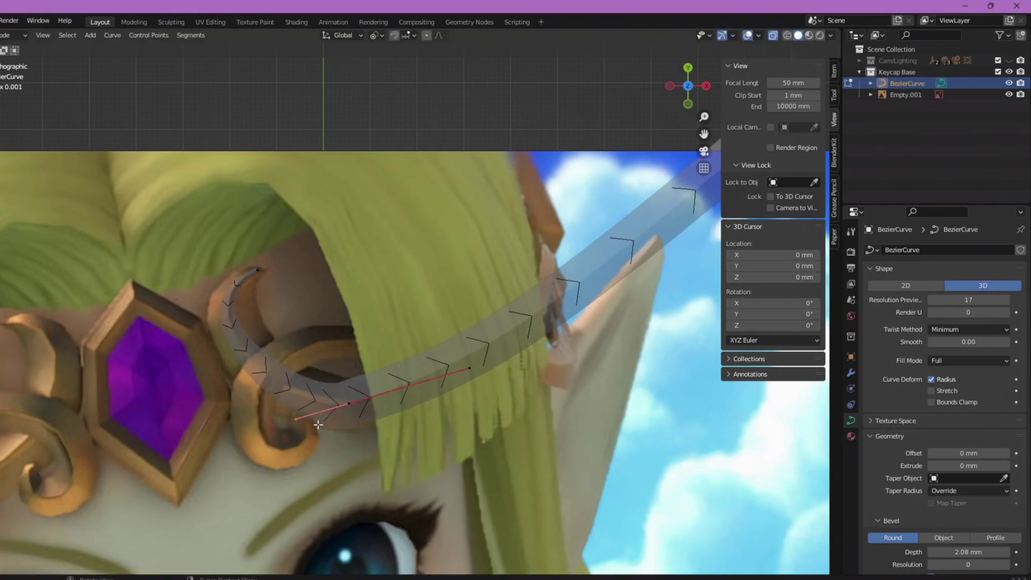
{"action": "key", "text": "g"}
{"action": "left_click", "coordinate": [359, 393]}
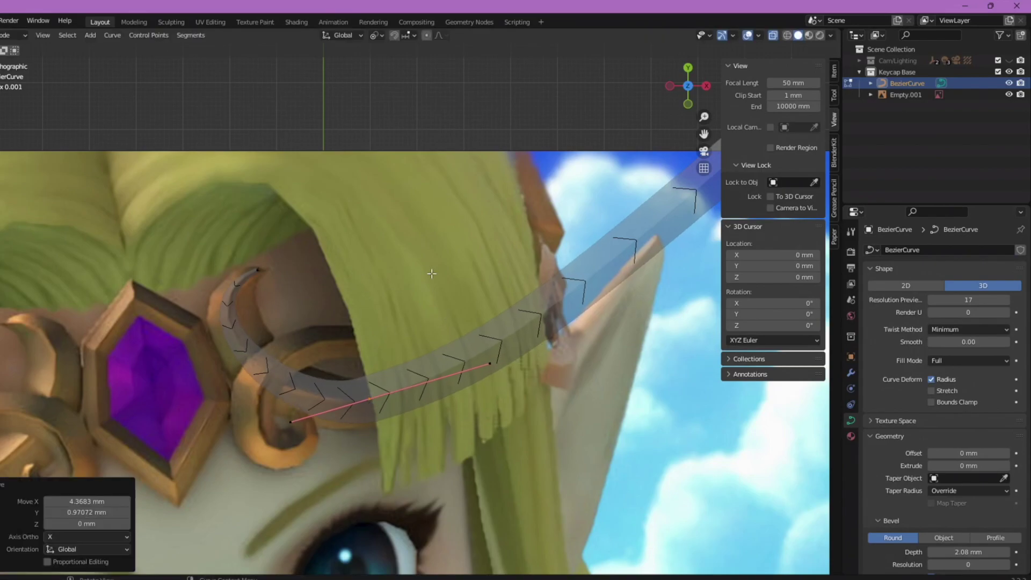
Turn off X-ray display and examine the bevelled curve from the side, top and front.
{"action": "left_click", "coordinate": [769, 38]}
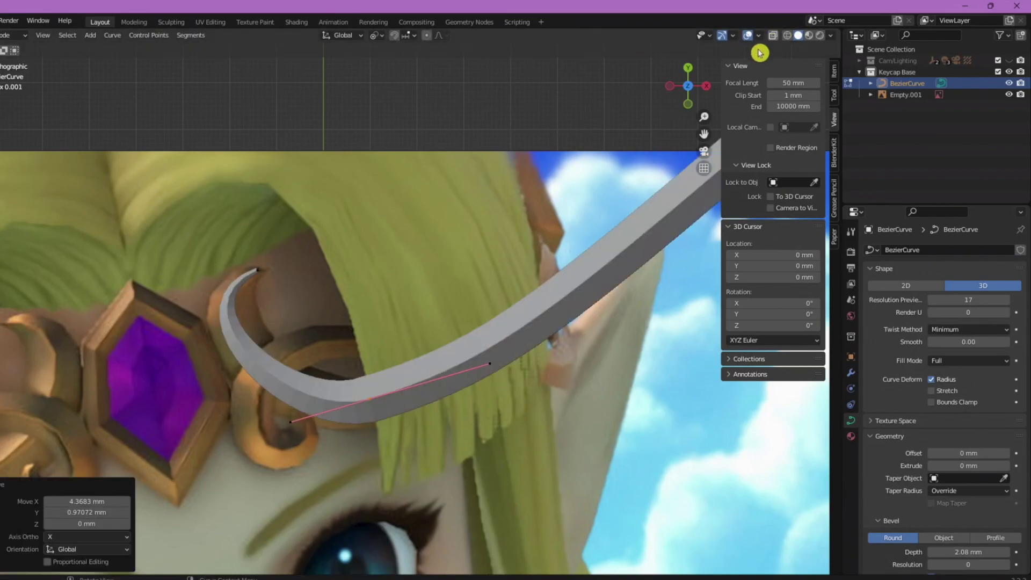
{"action": "scroll", "coordinate": [368, 342], "scroll_direction": "down", "scroll_amount": 4}
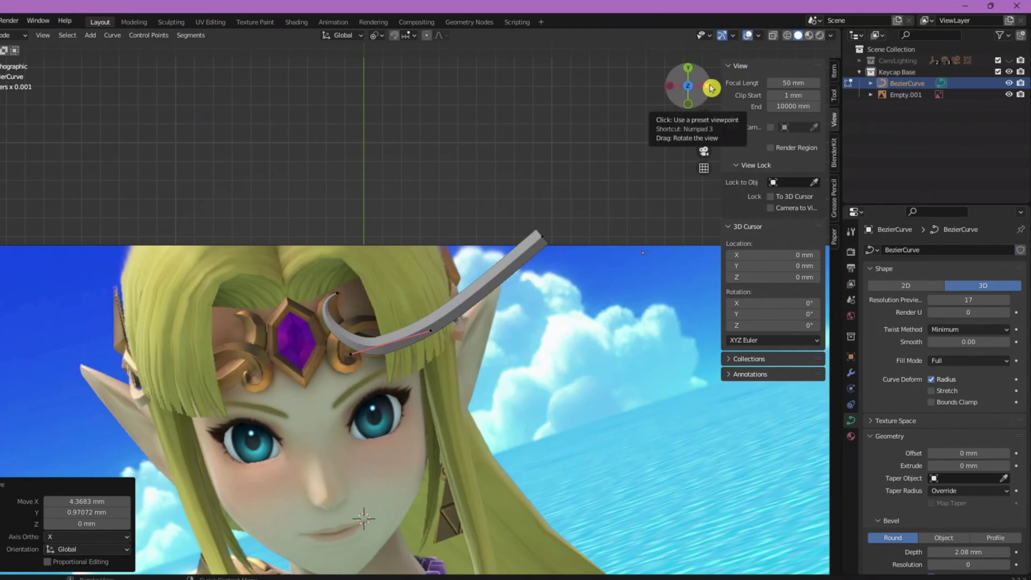
{"action": "left_click", "coordinate": [711, 88]}
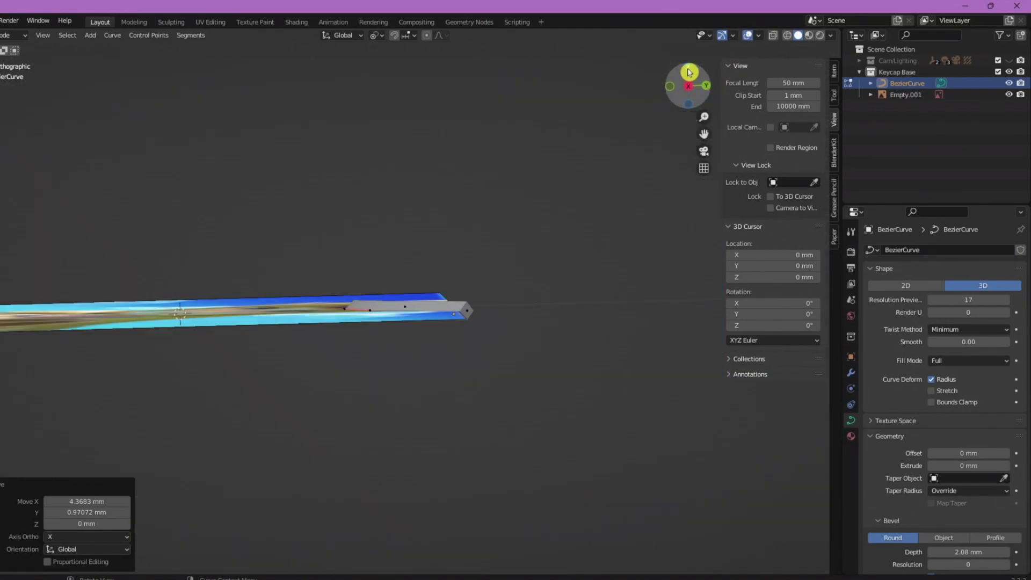
{"action": "left_click", "coordinate": [690, 72]}
{"action": "left_click", "coordinate": [671, 87]}
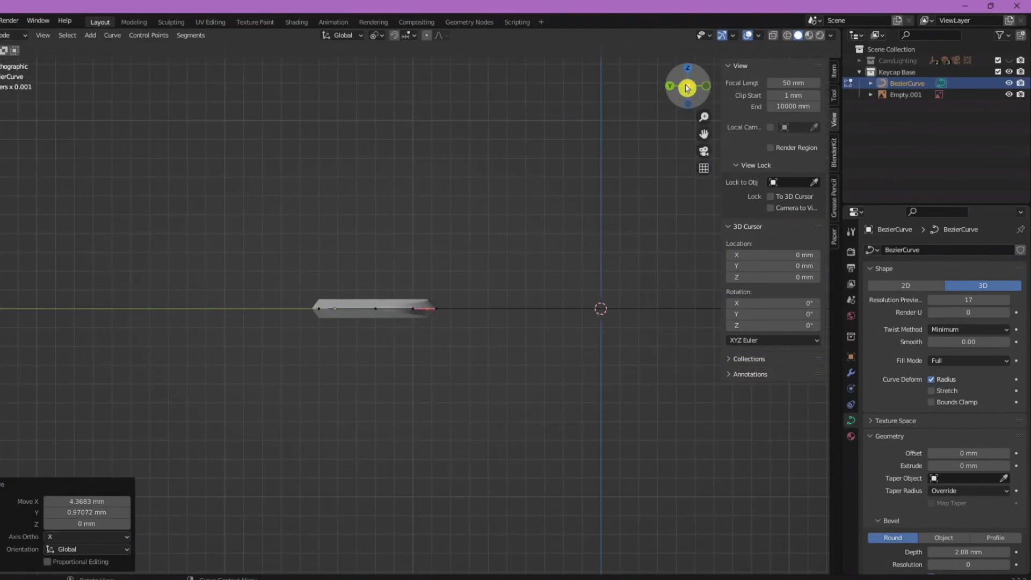
{"action": "left_click", "coordinate": [691, 87]}
{"action": "left_click", "coordinate": [690, 67]}
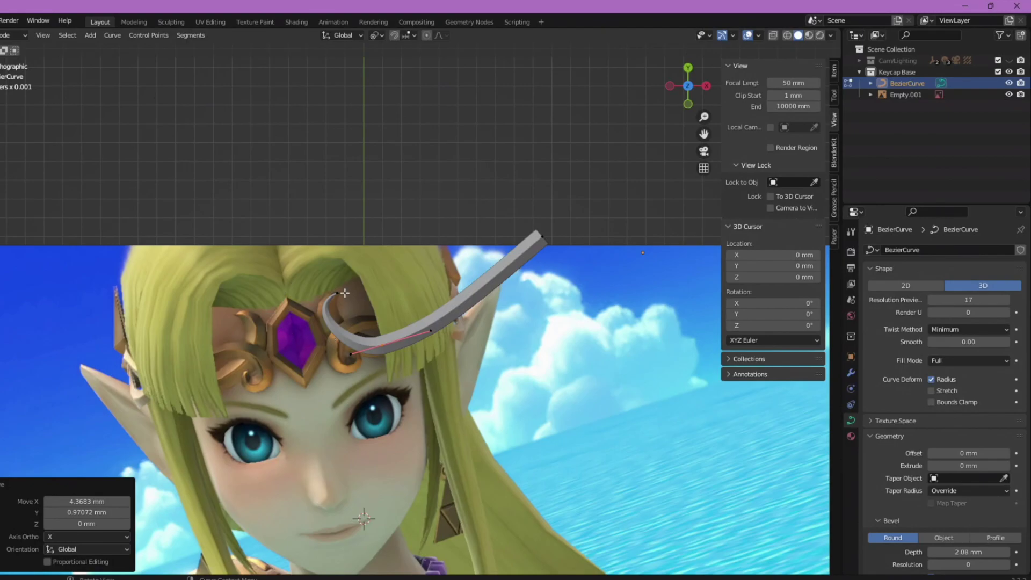
{"action": "middle_click_drag", "start_coordinate": [473, 321], "coordinate": [443, 302]}
{"action": "key", "text": "KP_1"}
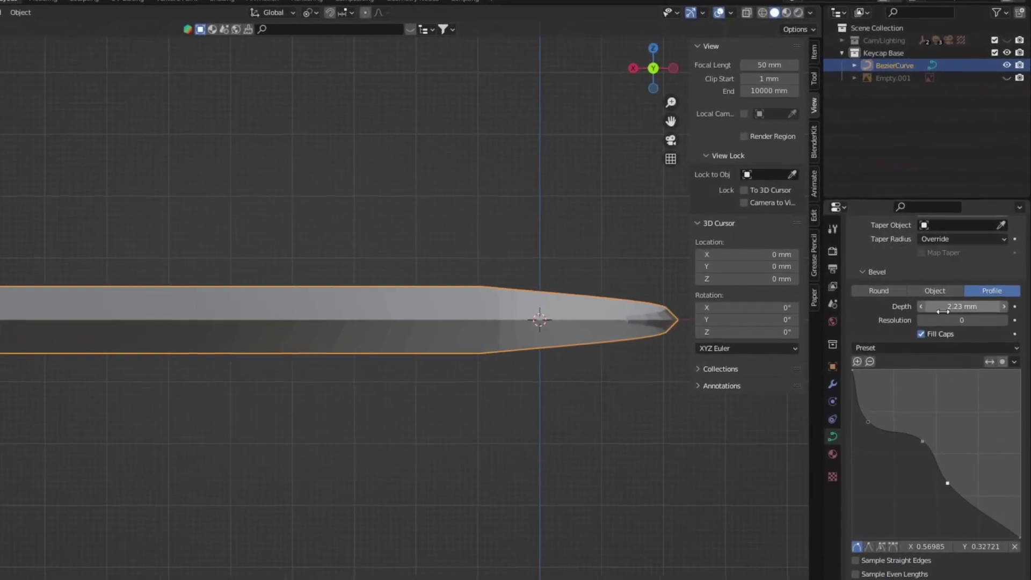
Set the curve's profile bevel depth to 1.78 mm and its bevel resolution to 17.
{"action": "left_click_drag", "start_coordinate": [950, 313], "coordinate": [998, 313]}
{"action": "left_click_drag", "start_coordinate": [945, 339], "coordinate": [886, 339]}
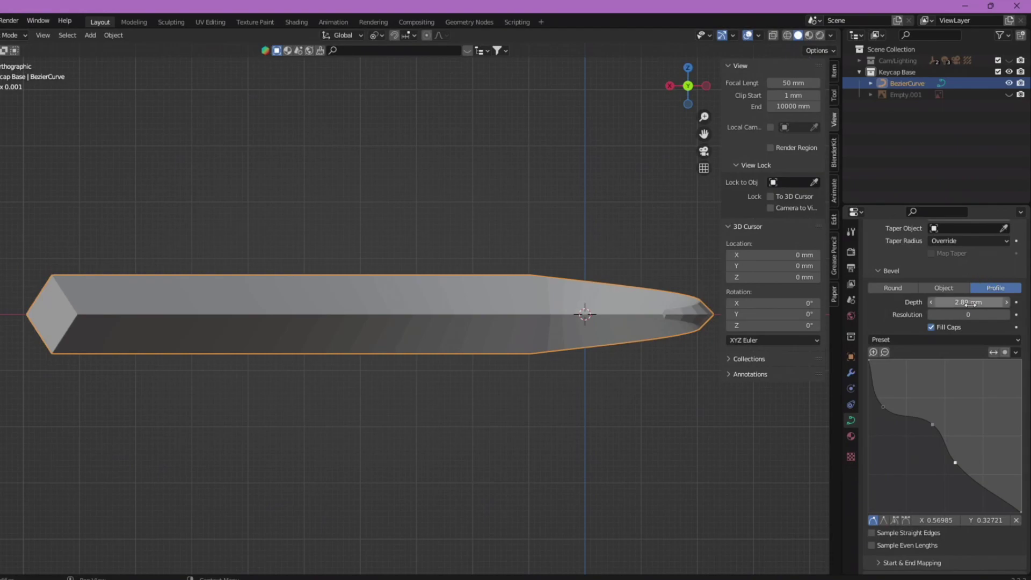
{"action": "left_click_drag", "start_coordinate": [969, 302], "coordinate": [1026, 339]}
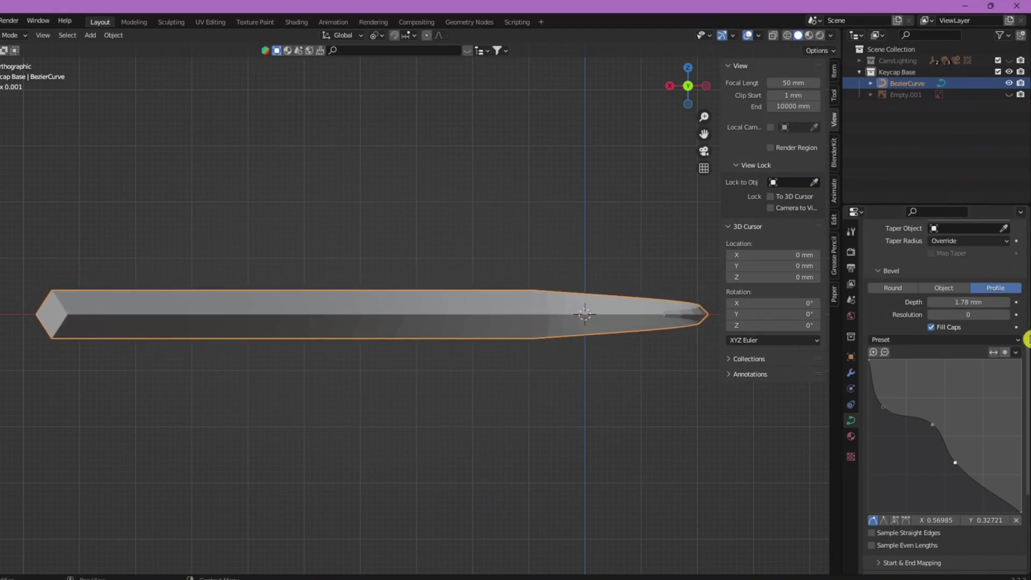
{"action": "mouse_move", "coordinate": [963, 316]}
{"action": "left_mouse_down"}
{"action": "mouse_move", "coordinate": [988, 316]}
{"action": "mouse_move", "coordinate": [962, 316]}
{"action": "left_mouse_up"}
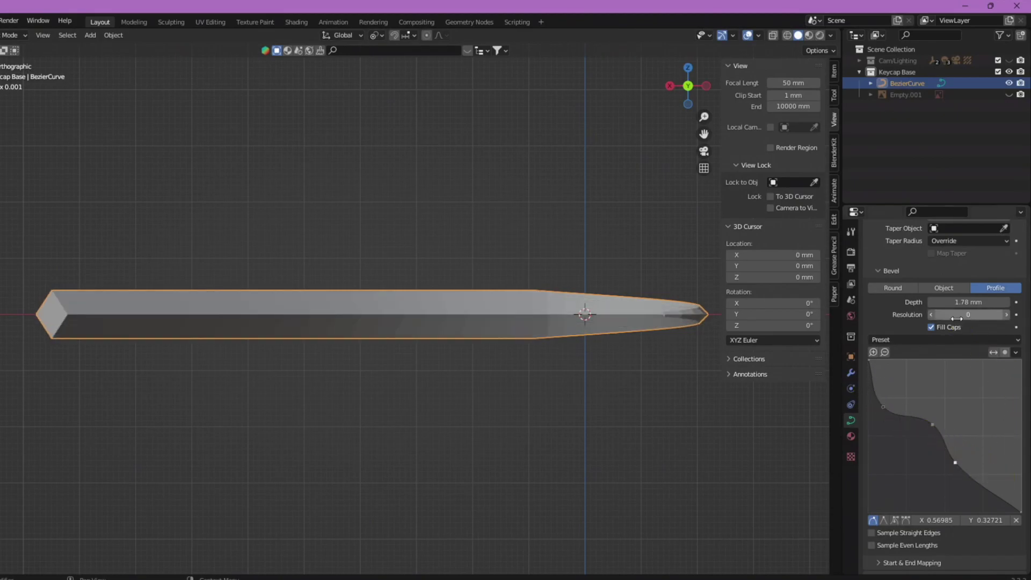
{"action": "left_click_drag", "start_coordinate": [961, 315], "coordinate": [1009, 314]}
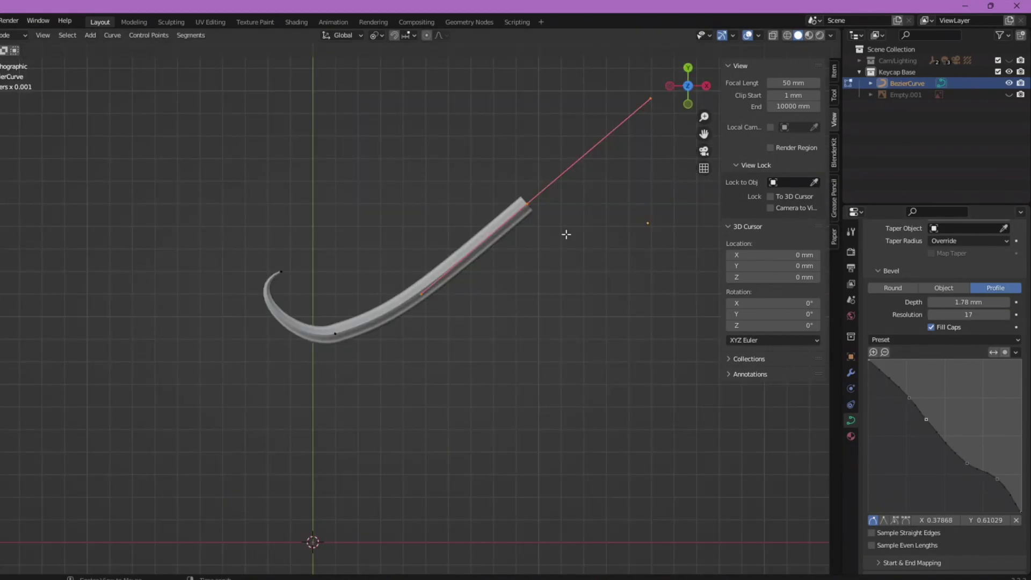
Increase the curve's radius at the wide end point and at the middle control point.
{"action": "key", "text": "alt+s"}
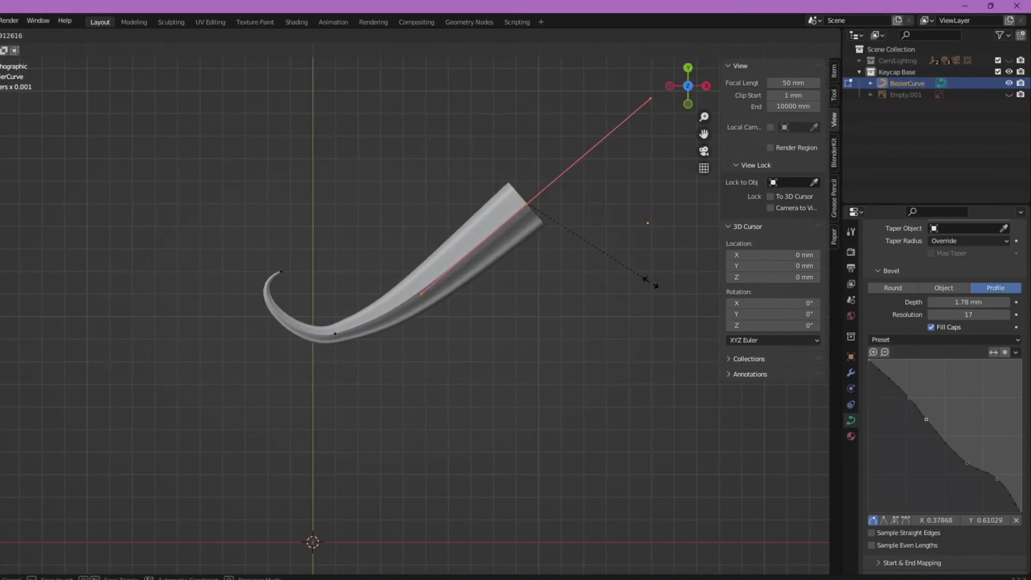
{"action": "left_click", "coordinate": [651, 282]}
{"action": "left_click", "coordinate": [336, 333]}
{"action": "key", "text": "alt+s"}
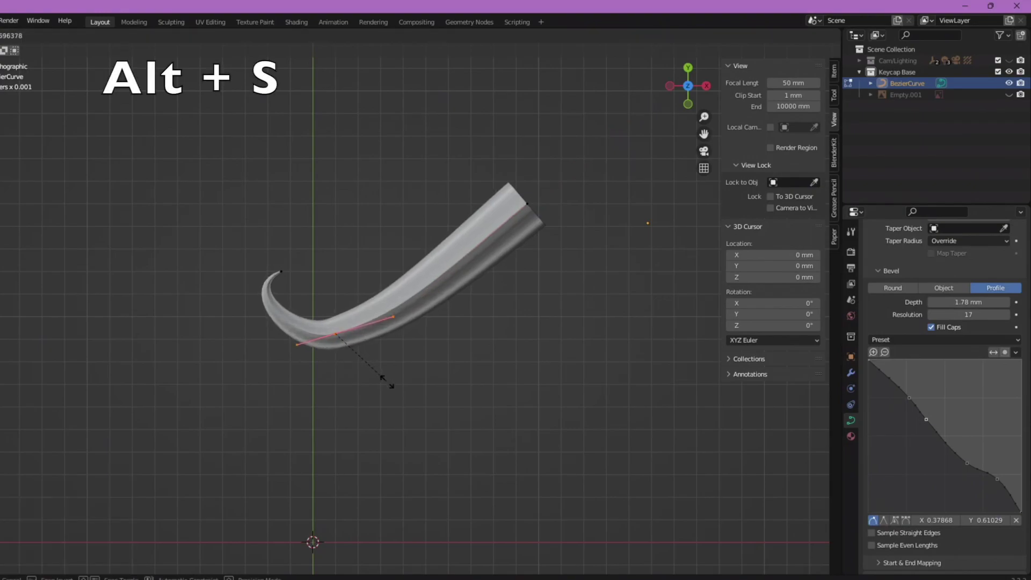
{"action": "left_click", "coordinate": [385, 379]}
Adjust the curve's radius at the start point, and rotate that point's upper handle -34°.
{"action": "left_click", "coordinate": [273, 267]}
{"action": "key", "text": "alt+s"}
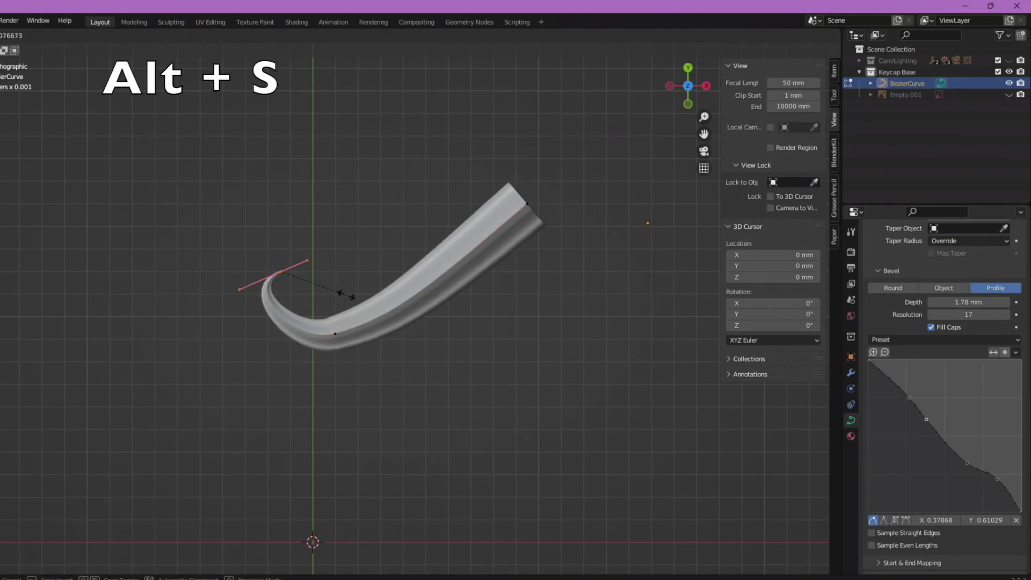
{"action": "left_click", "coordinate": [375, 286]}
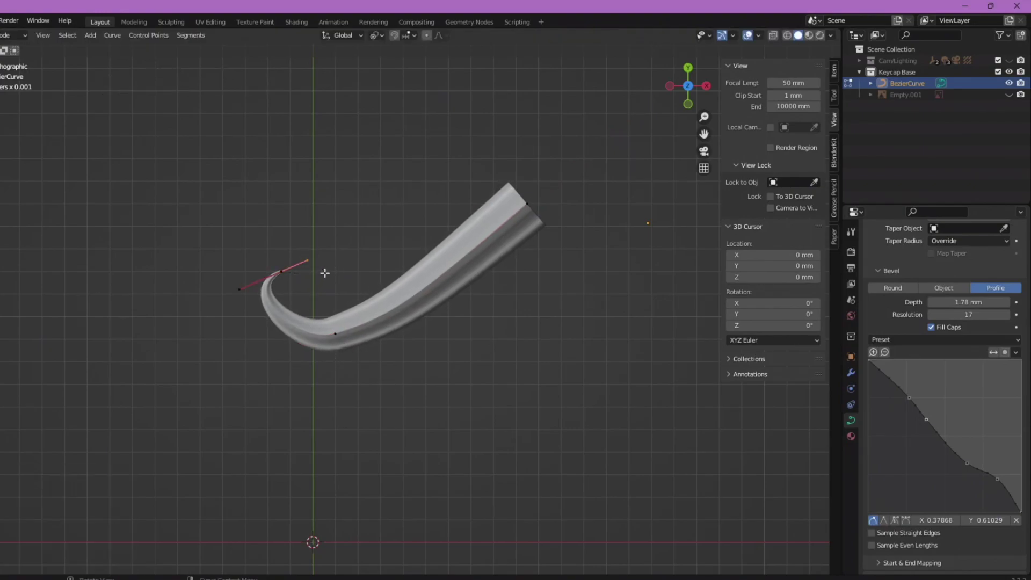
{"action": "key", "text": "r"}
{"action": "left_click", "coordinate": [321, 247]}
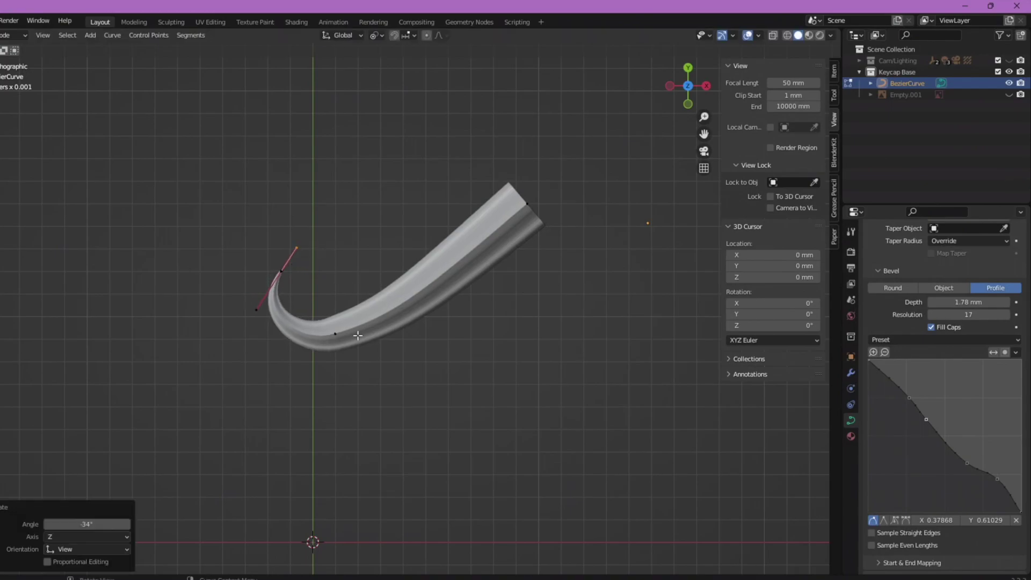
Shift the middle control point slightly, and swing the end point's outer handle about 84 mm downward to form an S shape.
{"action": "left_click_drag", "start_coordinate": [359, 352], "coordinate": [357, 350]}
{"action": "key", "text": "g"}
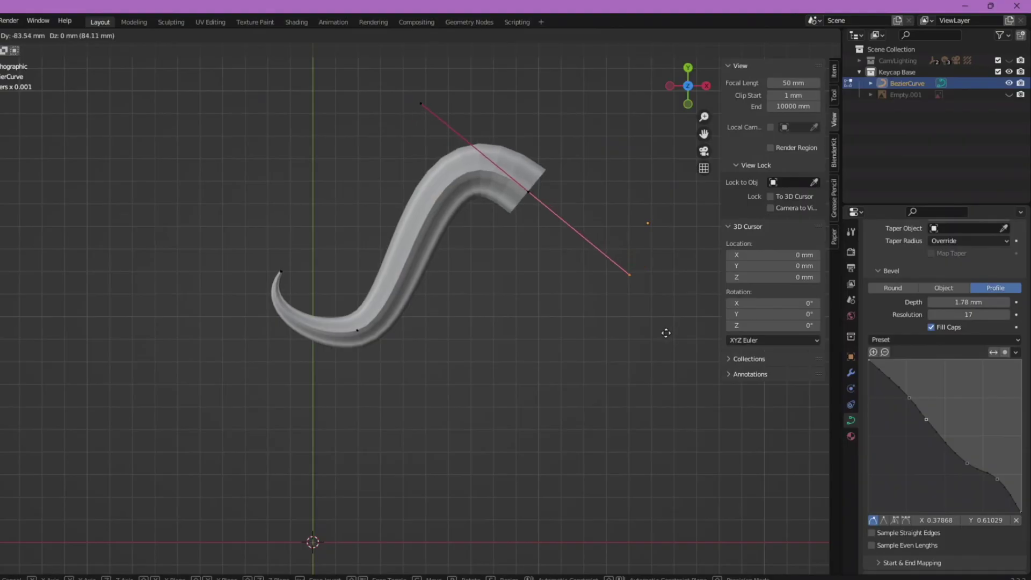
{"action": "left_click", "coordinate": [665, 333]}
Move the end point outward, and move its inner handle about -28.7 mm in X and 10.8 mm in Y.
{"action": "left_click_drag", "start_coordinate": [555, 209], "coordinate": [554, 209]}
{"action": "key", "text": "g"}
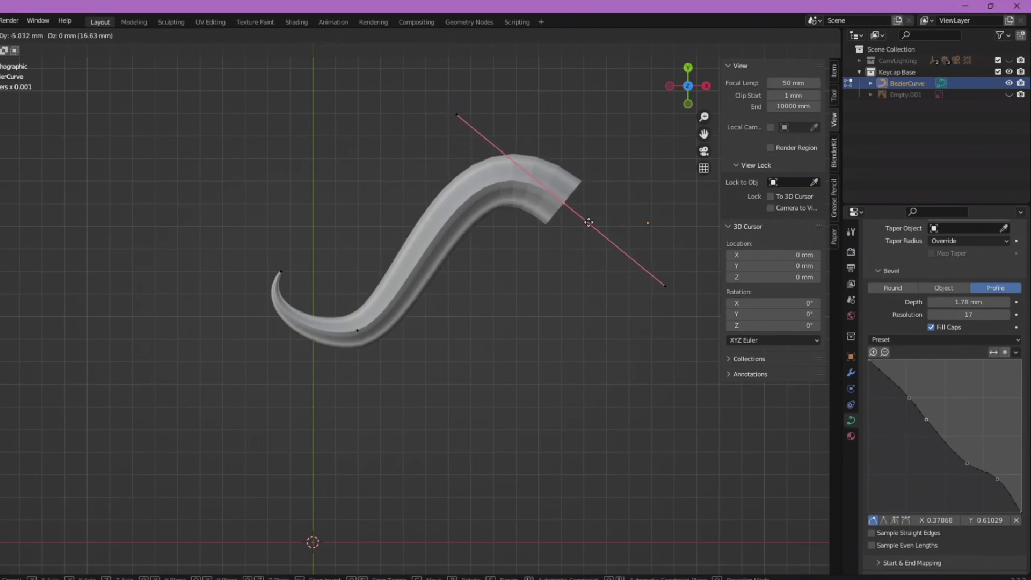
{"action": "left_click", "coordinate": [590, 223]}
{"action": "left_click", "coordinate": [458, 117]}
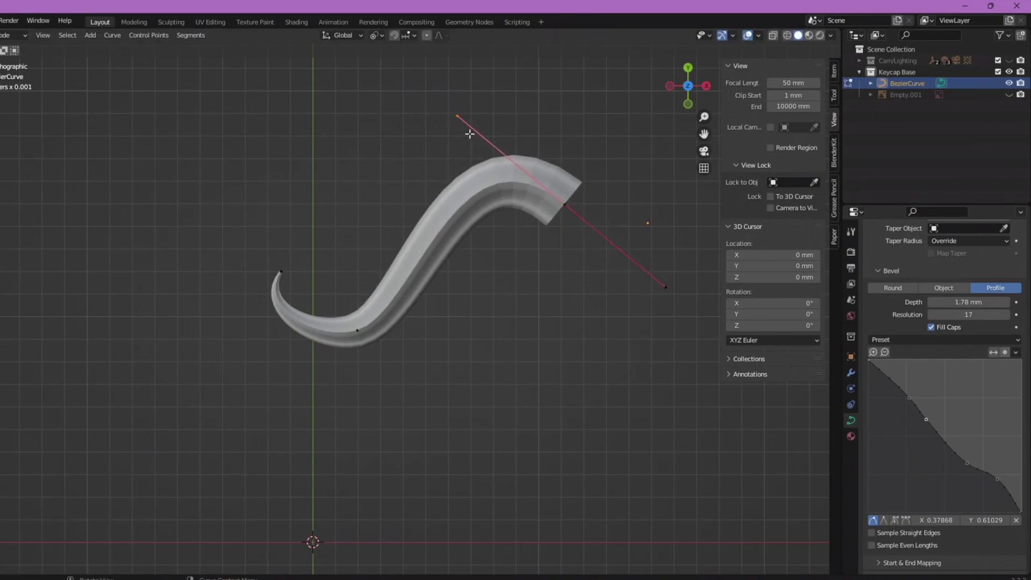
{"action": "key", "text": "g"}
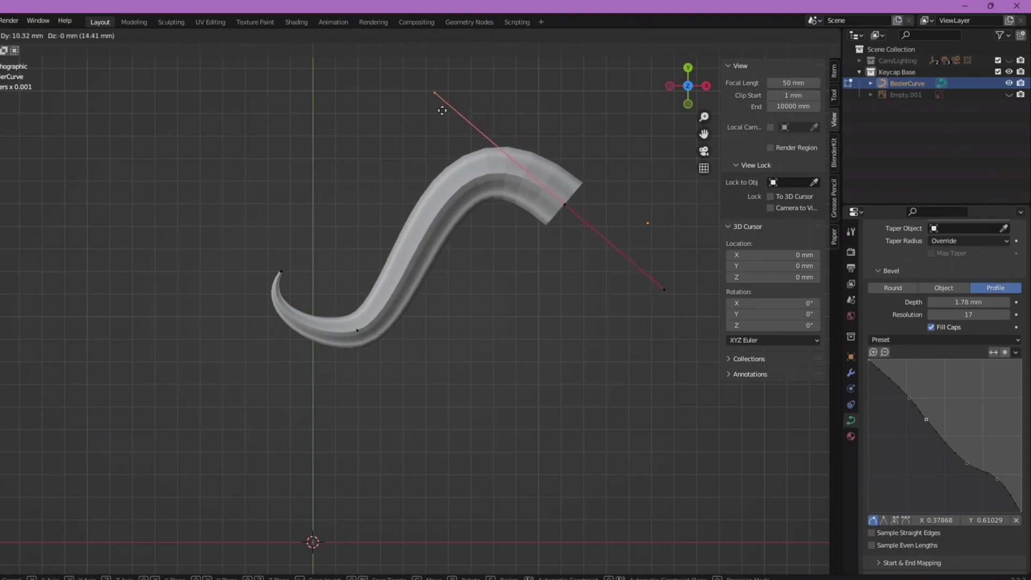
{"action": "left_click", "coordinate": [404, 109]}
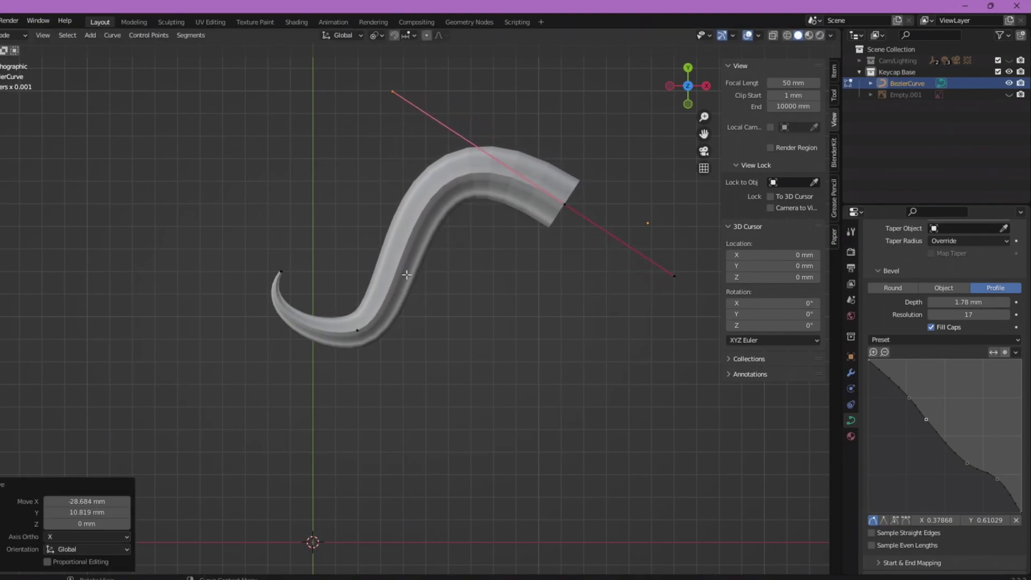
Move the start point up and outward, and adjust its handles to curl the tapered tip inward.
{"action": "left_click", "coordinate": [283, 274]}
{"action": "key", "text": "g"}
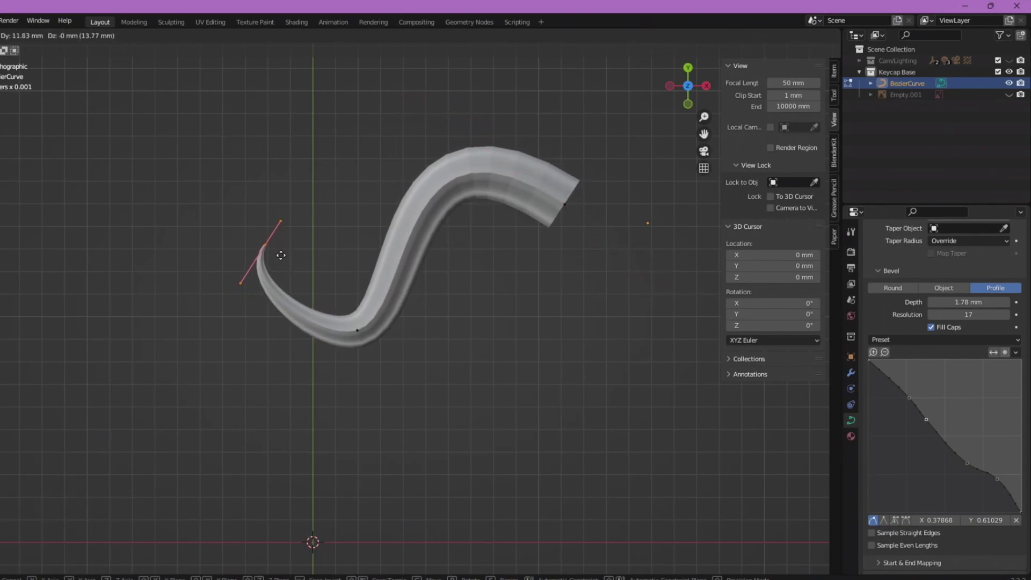
{"action": "left_click", "coordinate": [281, 261]}
{"action": "left_click_drag", "start_coordinate": [313, 242], "coordinate": [314, 241]}
{"action": "key", "text": "r"}
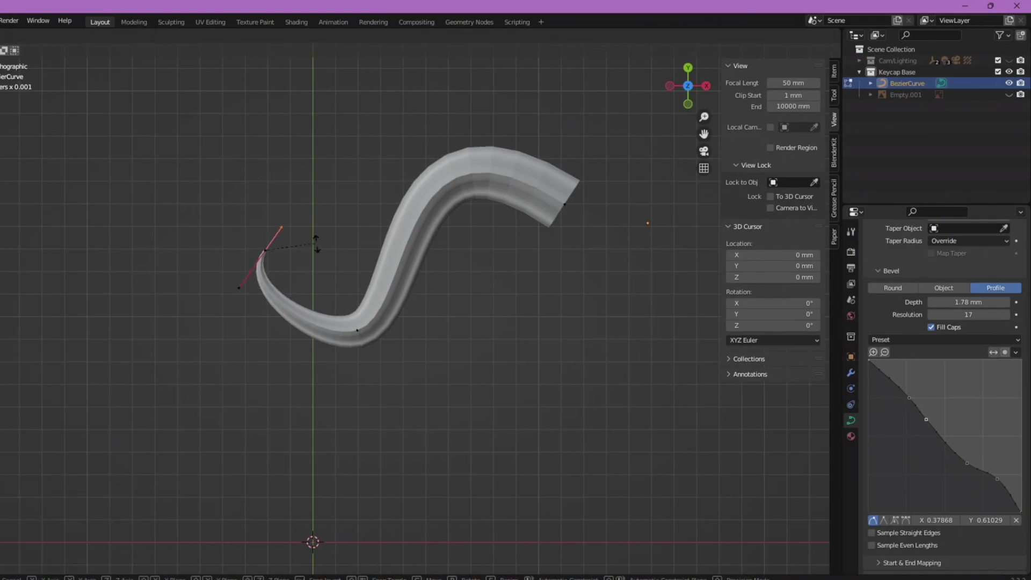
{"action": "left_click", "coordinate": [333, 257]}
{"action": "left_click", "coordinate": [230, 280]}
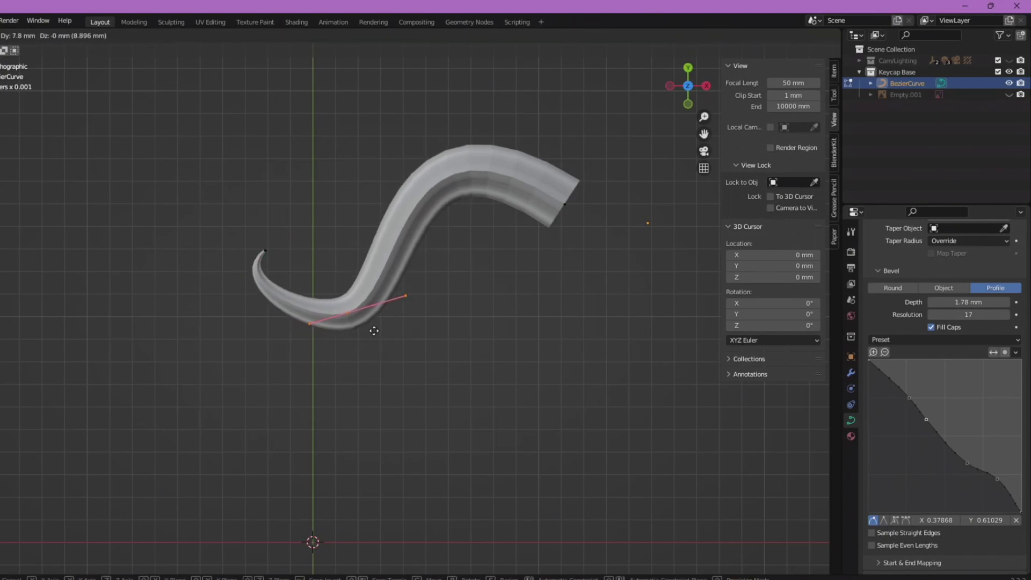
Move the middle control point about -6.54 mm in X and 15.35 mm in Y, checking the shape from the back view.
{"action": "left_click", "coordinate": [368, 315]}
{"action": "left_click", "coordinate": [685, 75]}
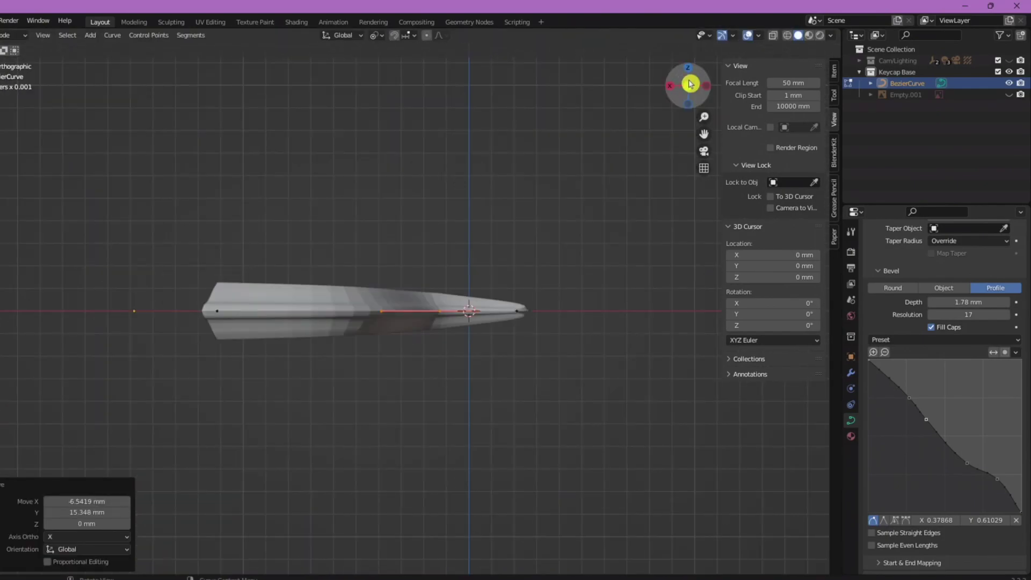
{"action": "left_click", "coordinate": [686, 75]}
{"action": "left_click", "coordinate": [686, 75]}
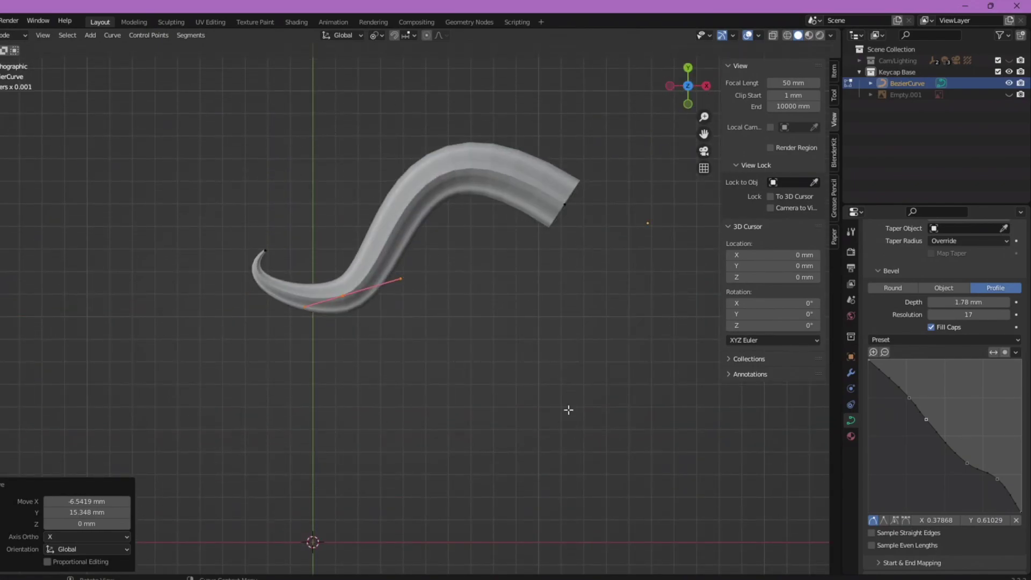
Move the start point's upper handle so that the tip's handles stand nearly vertical.
{"action": "left_click", "coordinate": [267, 251]}
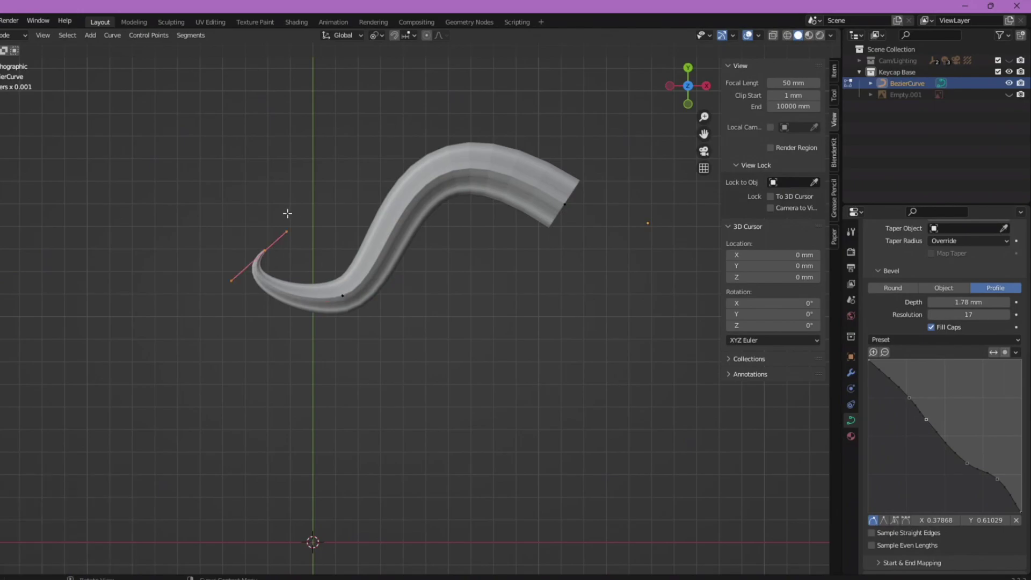
{"action": "key", "text": "g"}
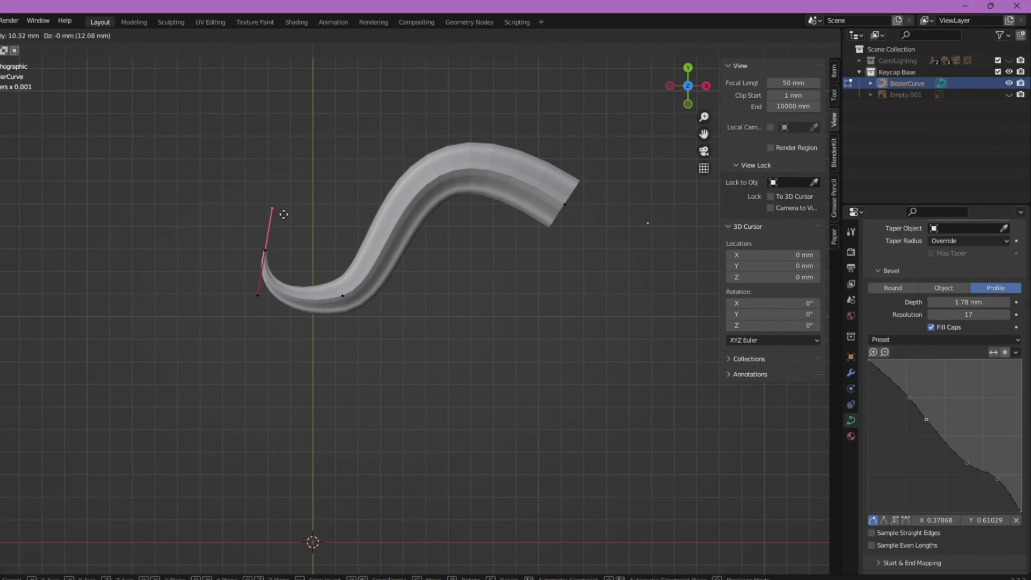
{"action": "left_click", "coordinate": [283, 214]}
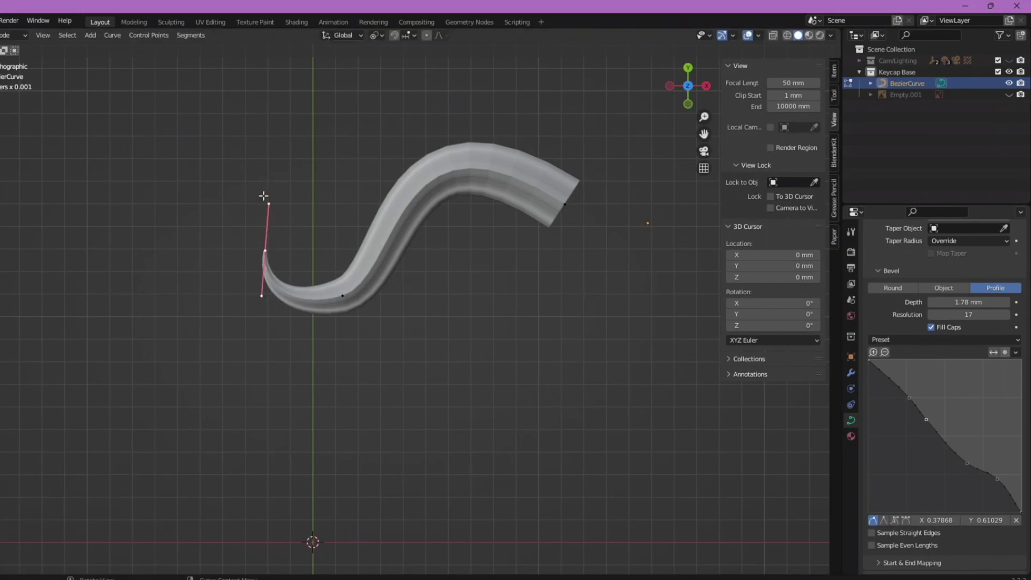
{"action": "key", "text": "g"}
{"action": "left_click", "coordinate": [273, 213]}
Move the start point in the negative X direction to lengthen the curve's tapered tip.
{"action": "left_click", "coordinate": [258, 247]}
{"action": "key", "text": "g"}
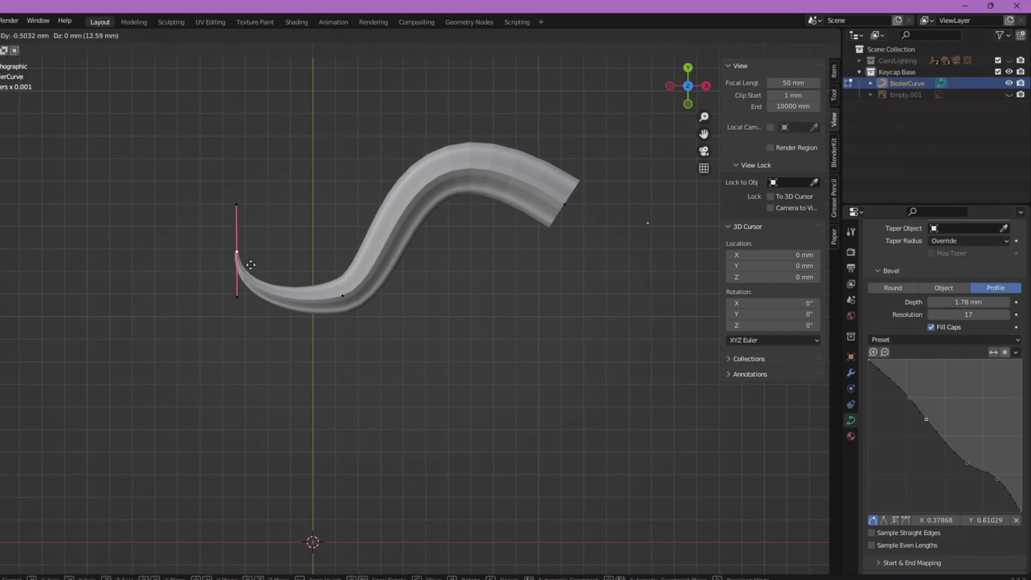
{"action": "left_click", "coordinate": [246, 268]}
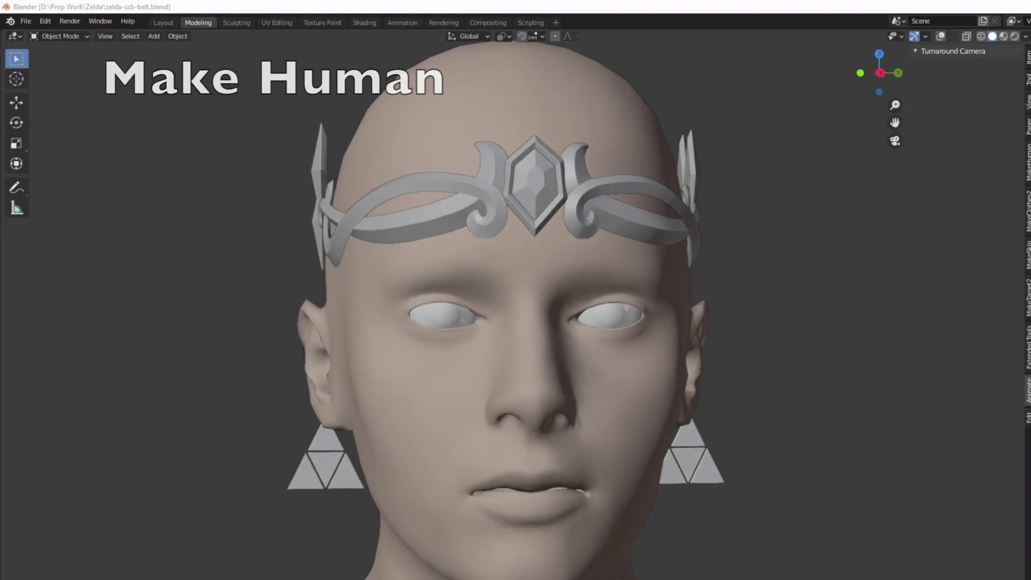
{"action": "middle_click_drag", "start_coordinate": [515, 290], "coordinate": [972, 290]}
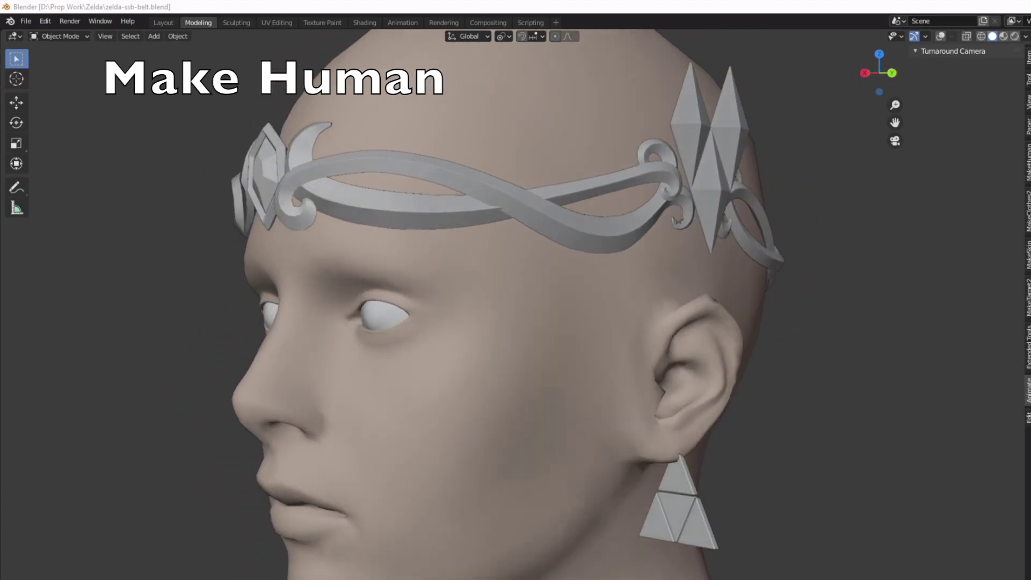